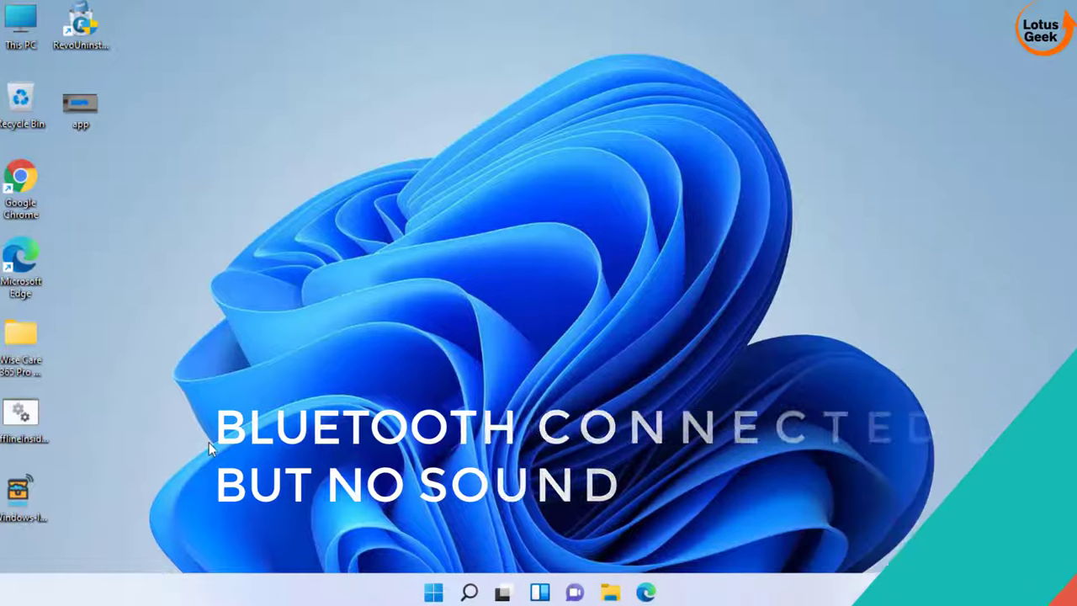
- Launch the Services console (services.msc) from the Run dialog
{"action": "left_click", "coordinate": [436, 592]}
{"action": "type", "text": "run"}
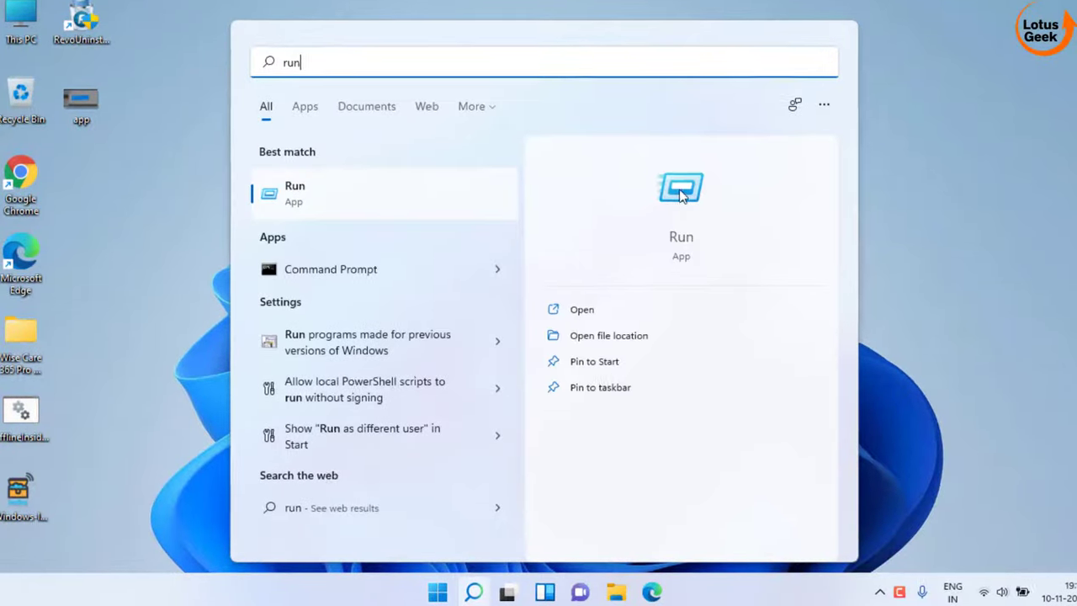
{"action": "key", "text": "Return"}
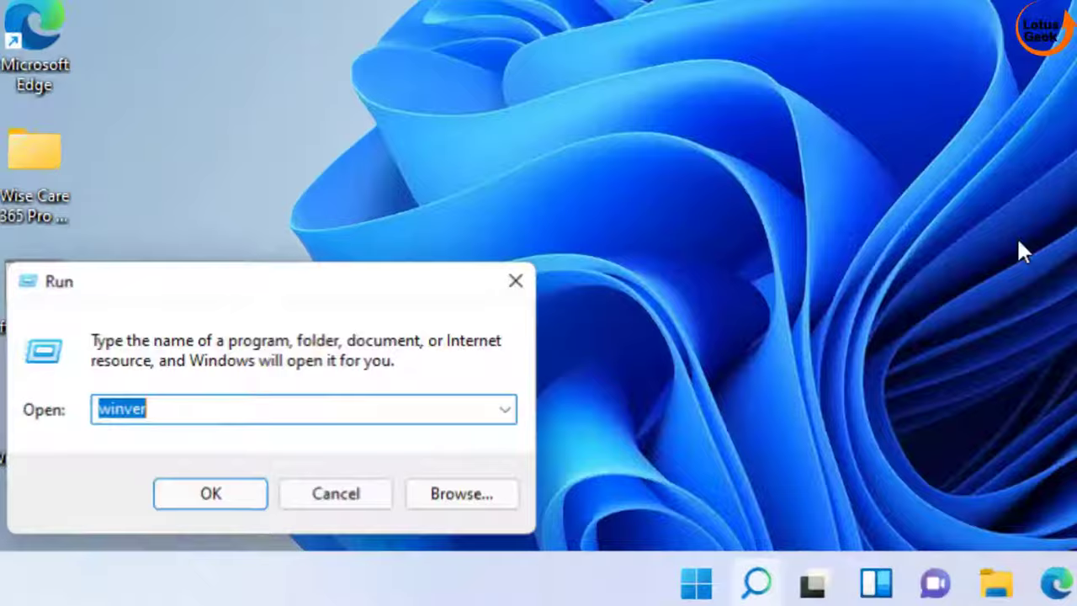
{"action": "type", "text": "services.msc"}
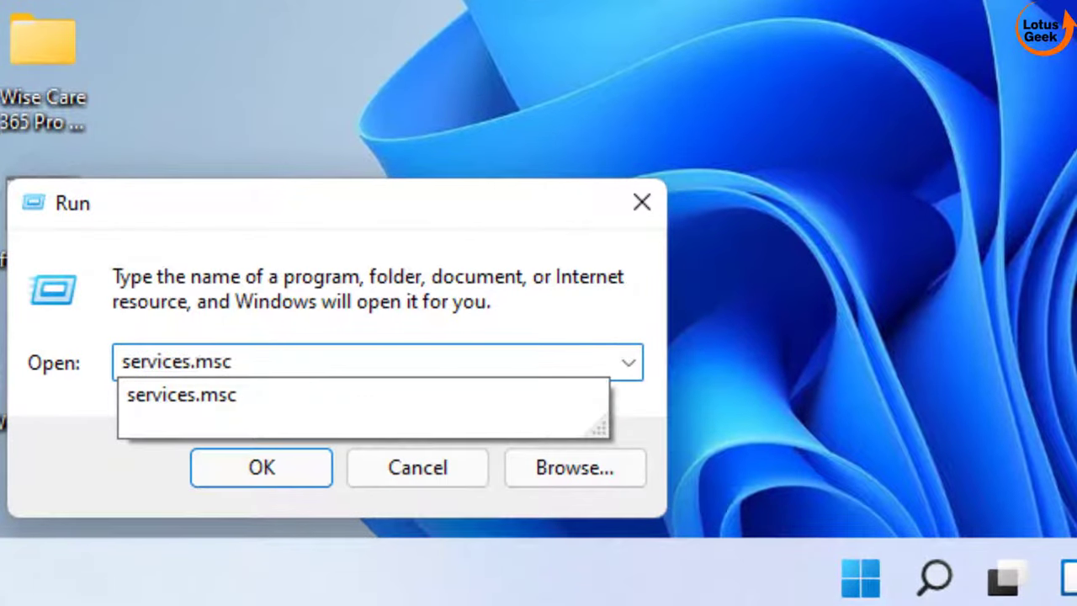
{"action": "key", "text": "Down"}
{"action": "key", "text": "Return"}
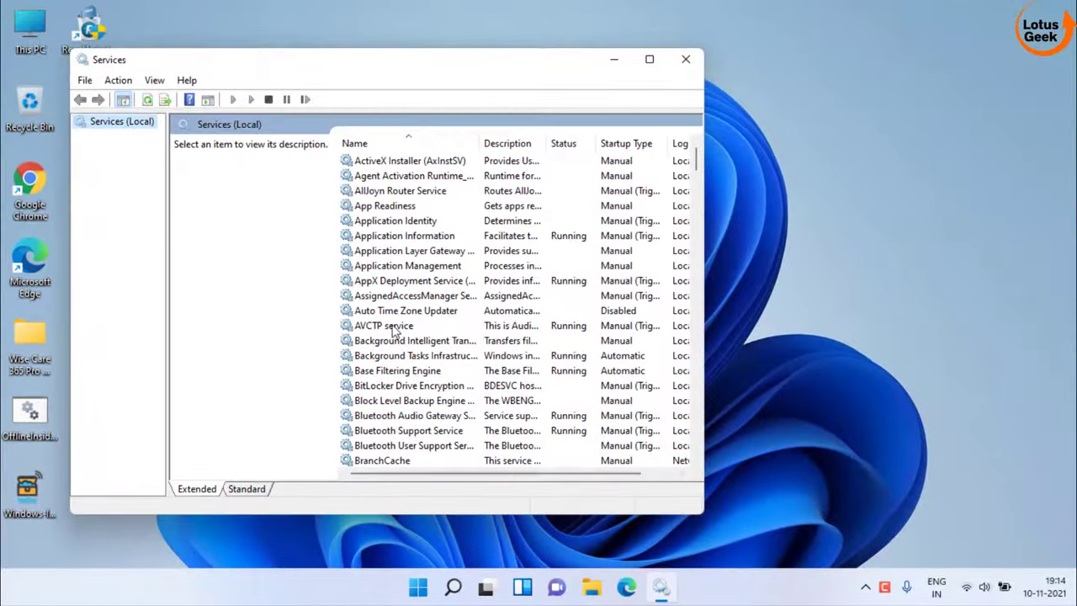
- Set Bluetooth Support Service's startup type to Automatic, apply it, and minimize Services
{"action": "left_click", "coordinate": [417, 416]}
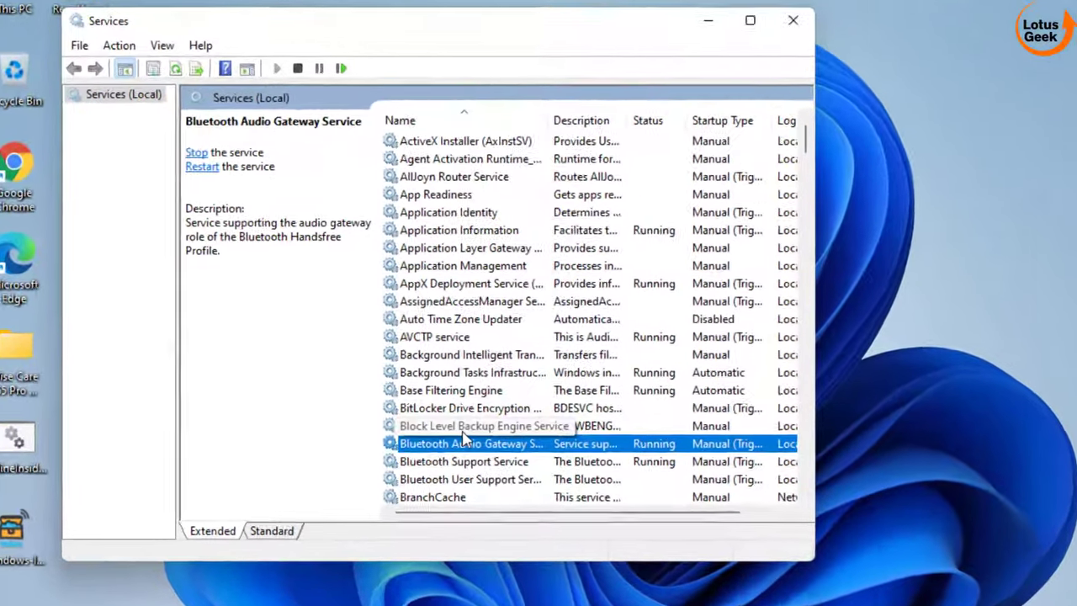
{"action": "left_click", "coordinate": [475, 462]}
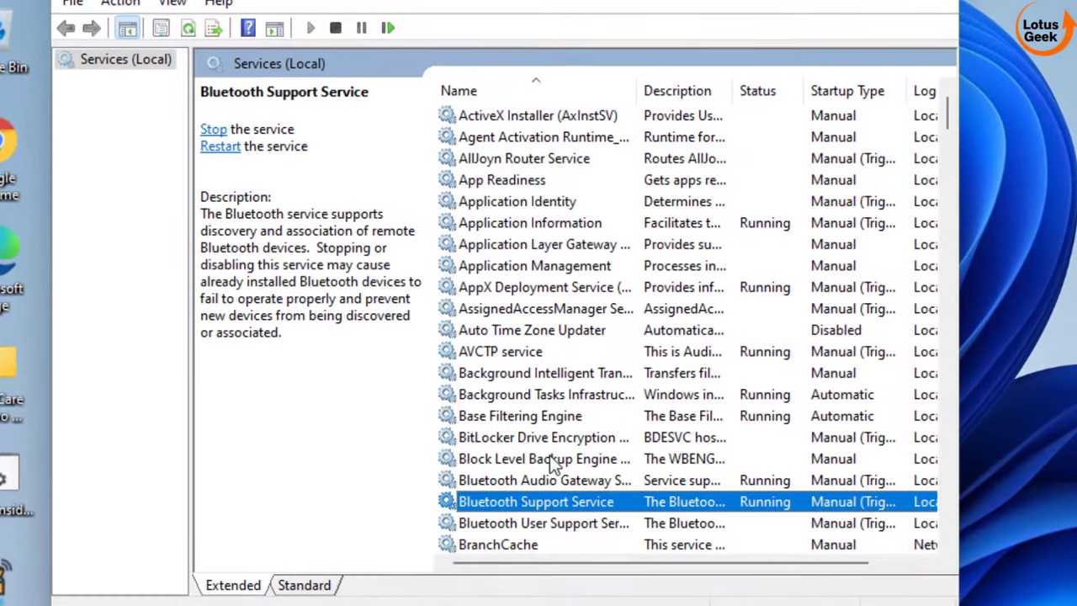
{"action": "double_click", "coordinate": [549, 502]}
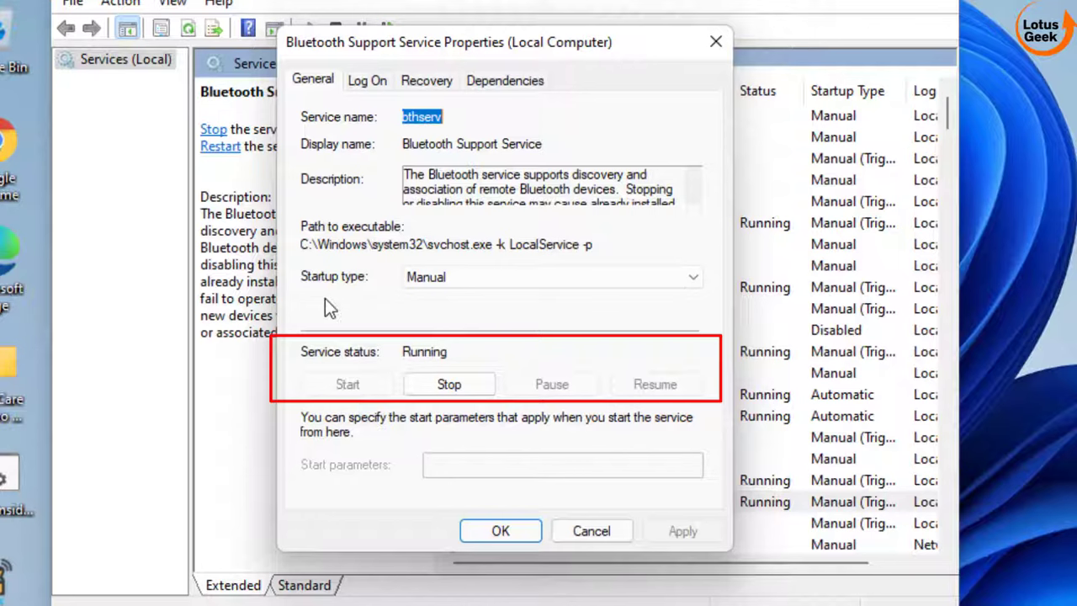
{"action": "left_click", "coordinate": [496, 276]}
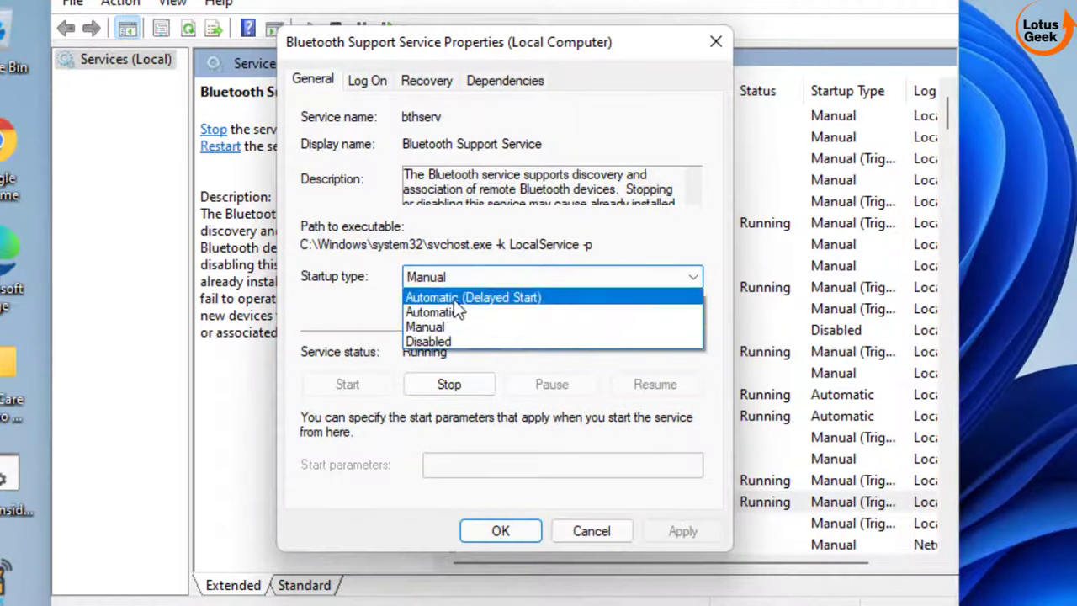
{"action": "left_click", "coordinate": [449, 304]}
{"action": "left_click", "coordinate": [477, 284]}
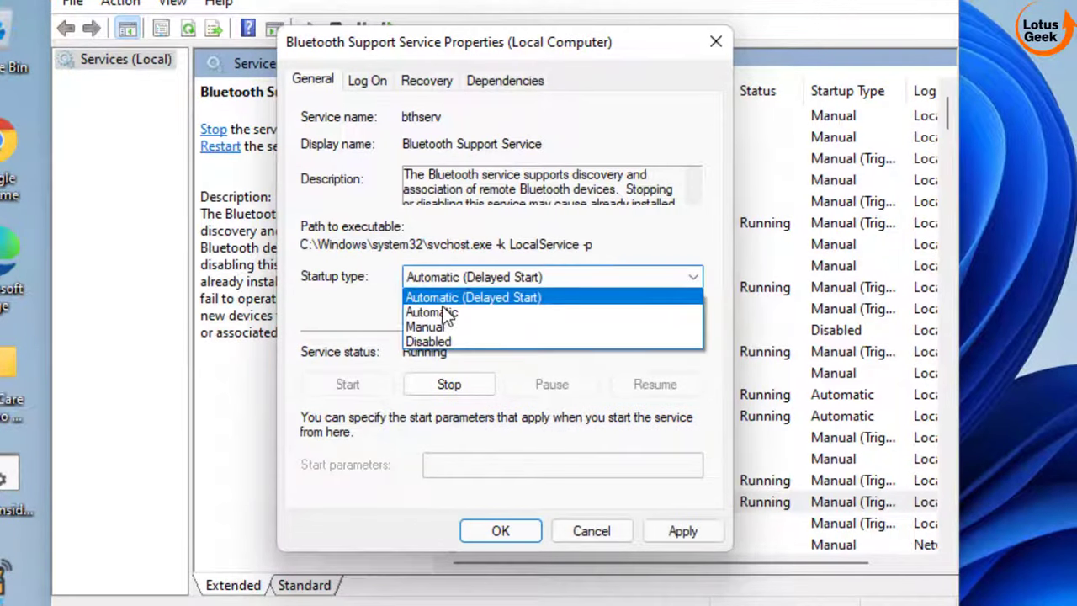
{"action": "left_click", "coordinate": [488, 313]}
{"action": "left_click", "coordinate": [697, 541]}
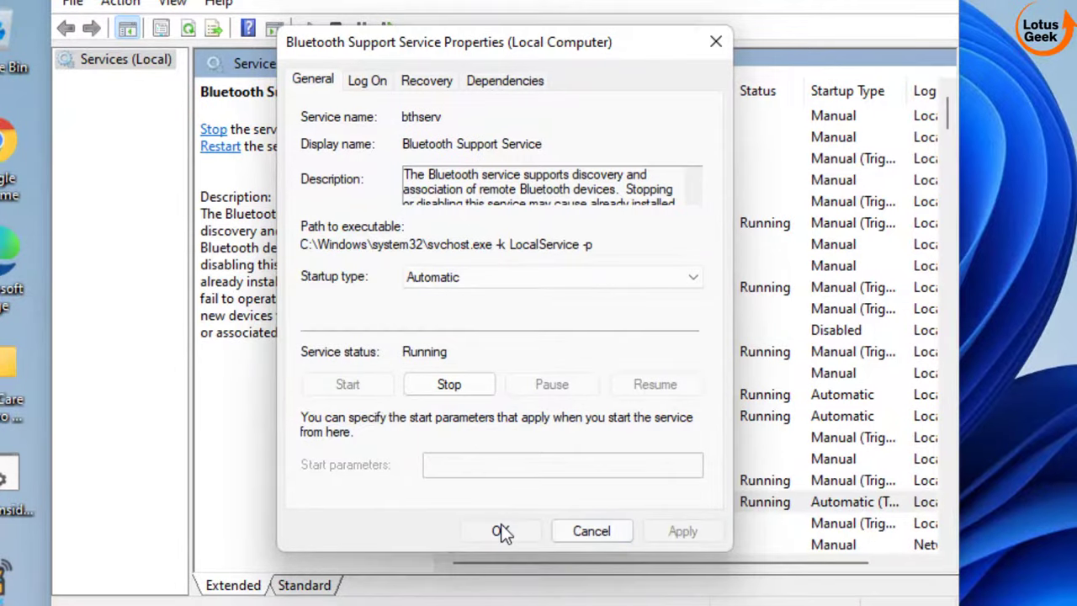
{"action": "left_click", "coordinate": [500, 532]}
{"action": "left_click", "coordinate": [624, 54]}
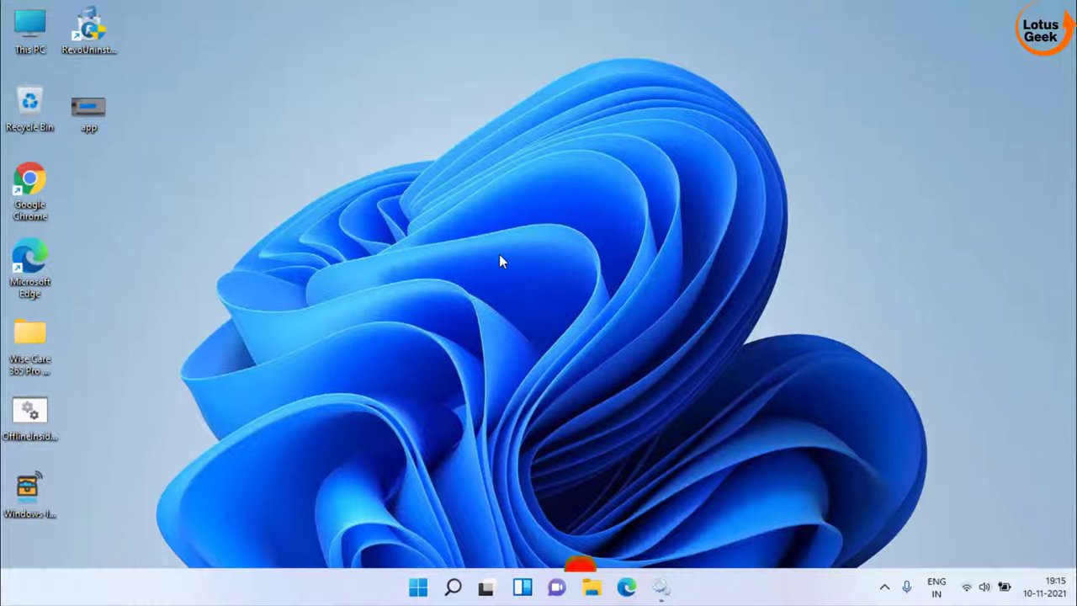
- Remove the paired iPhone from the Bluetooth & devices › Devices list in Settings
{"action": "key", "text": "super+i"}
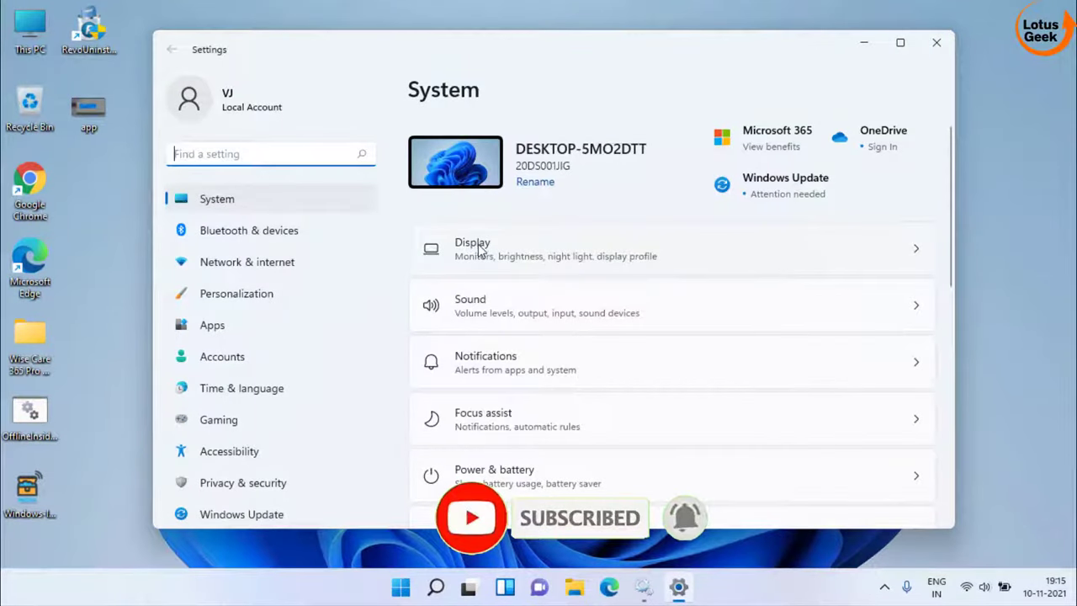
{"action": "left_click", "coordinate": [288, 238]}
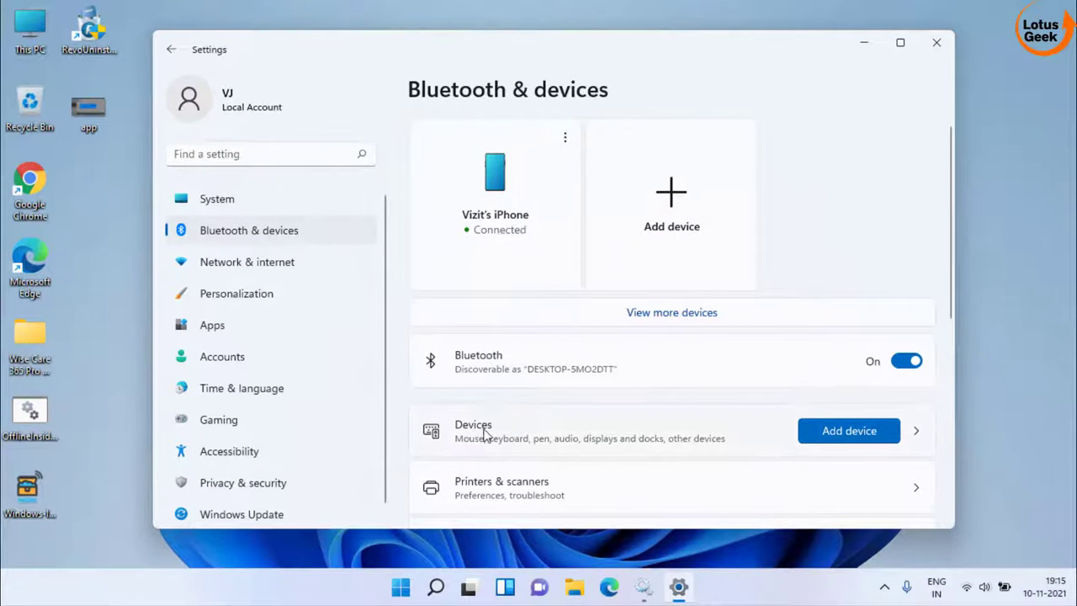
{"action": "left_click", "coordinate": [554, 445]}
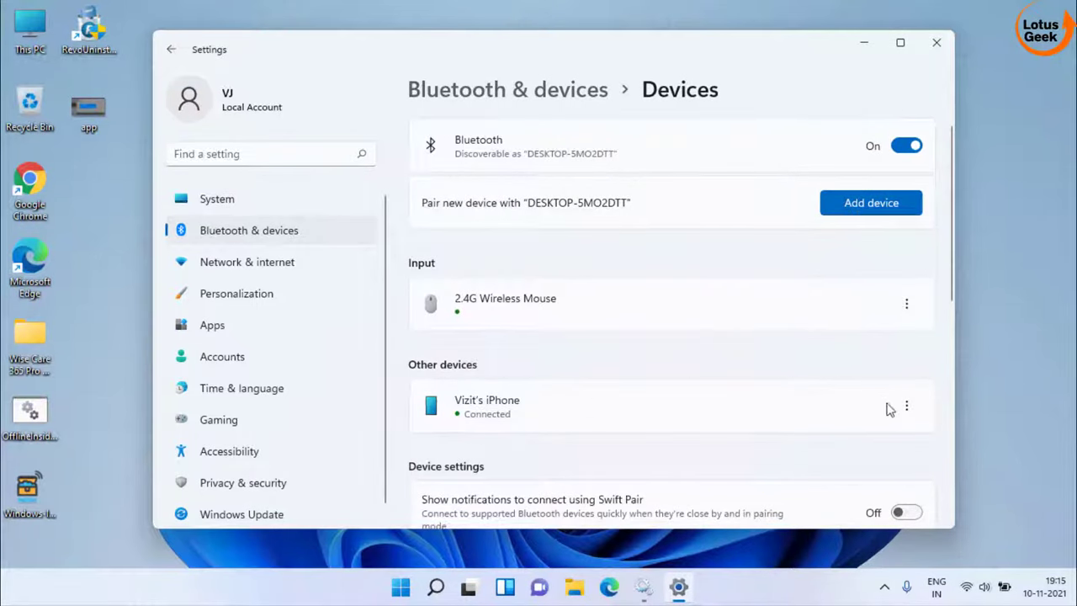
{"action": "left_click", "coordinate": [906, 408]}
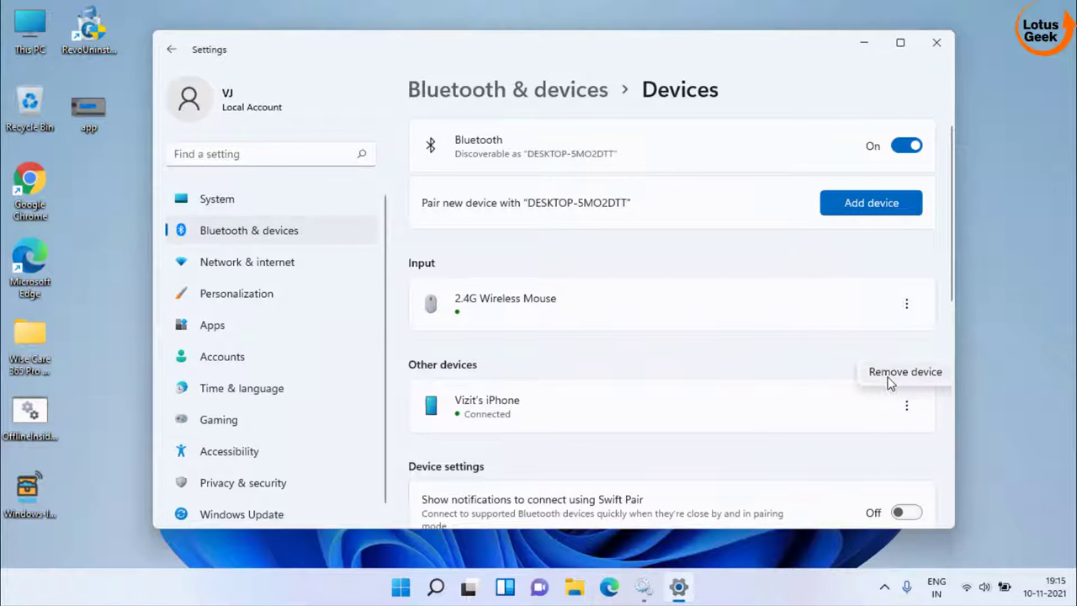
{"action": "left_click", "coordinate": [903, 379]}
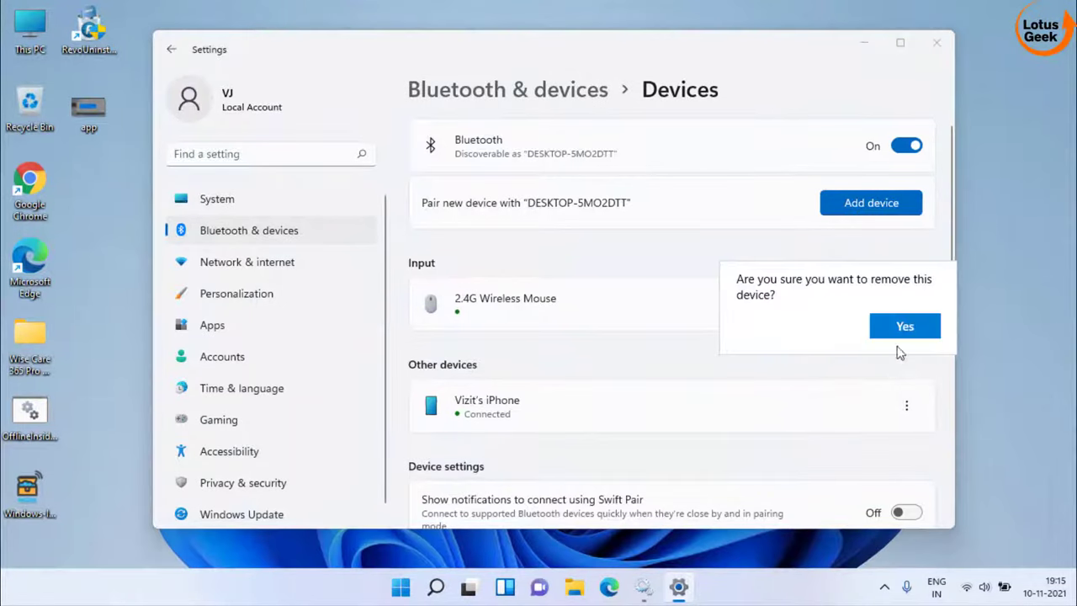
{"action": "left_click", "coordinate": [903, 334]}
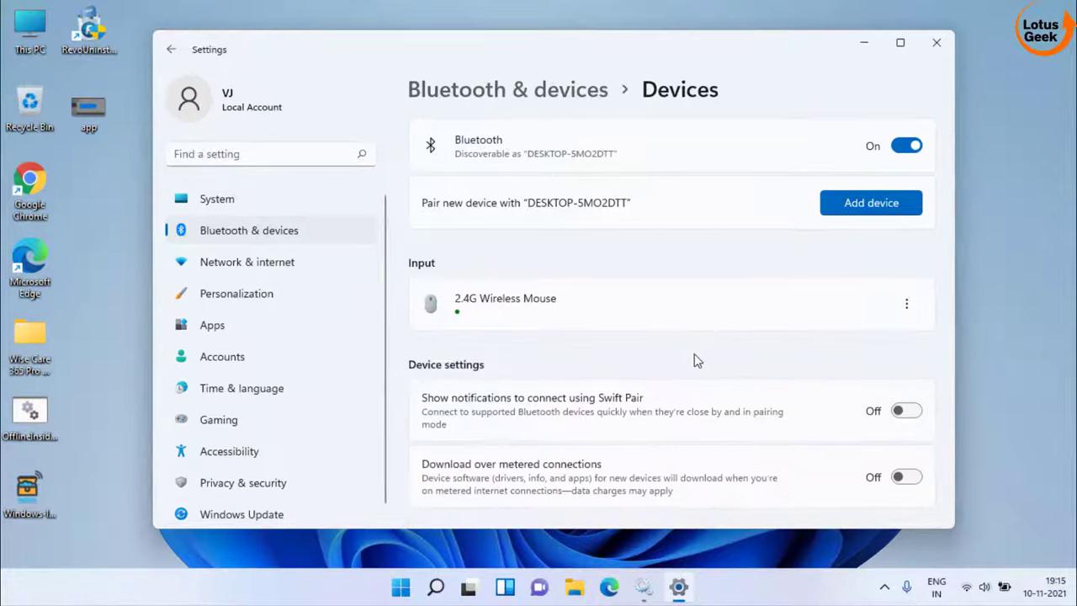
- Pair the iPhone again as a Bluetooth device, allowing the pairing request
{"action": "left_click", "coordinate": [880, 203]}
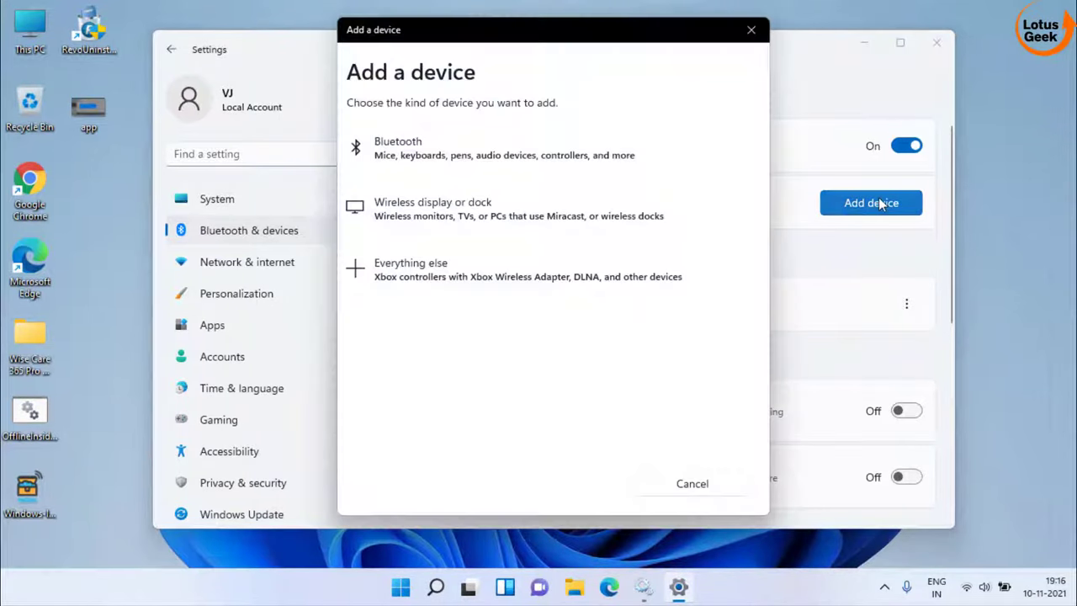
{"action": "left_click", "coordinate": [395, 150]}
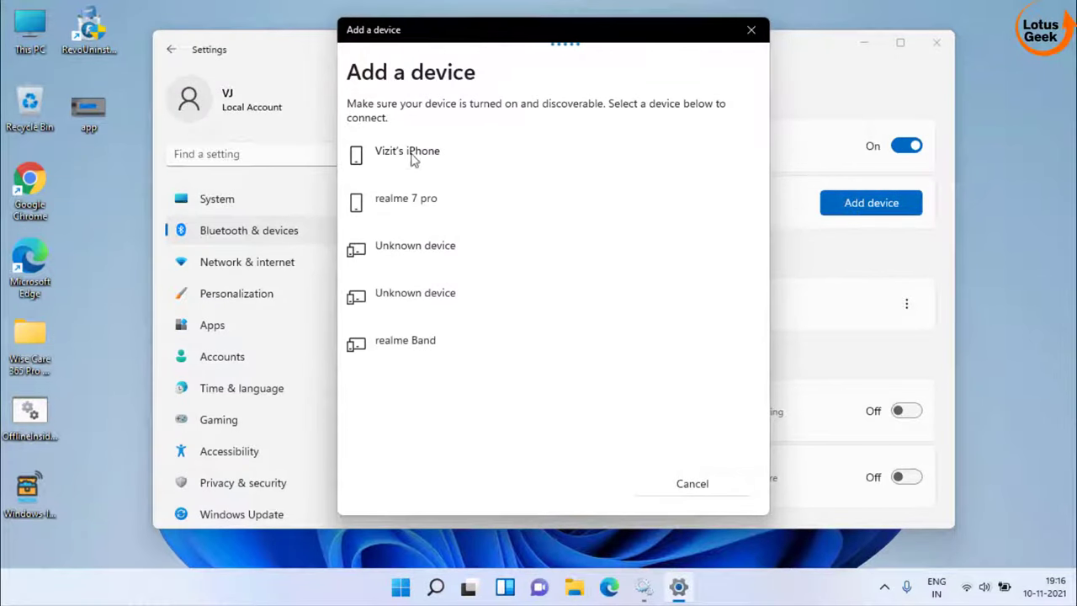
{"action": "left_click", "coordinate": [398, 158]}
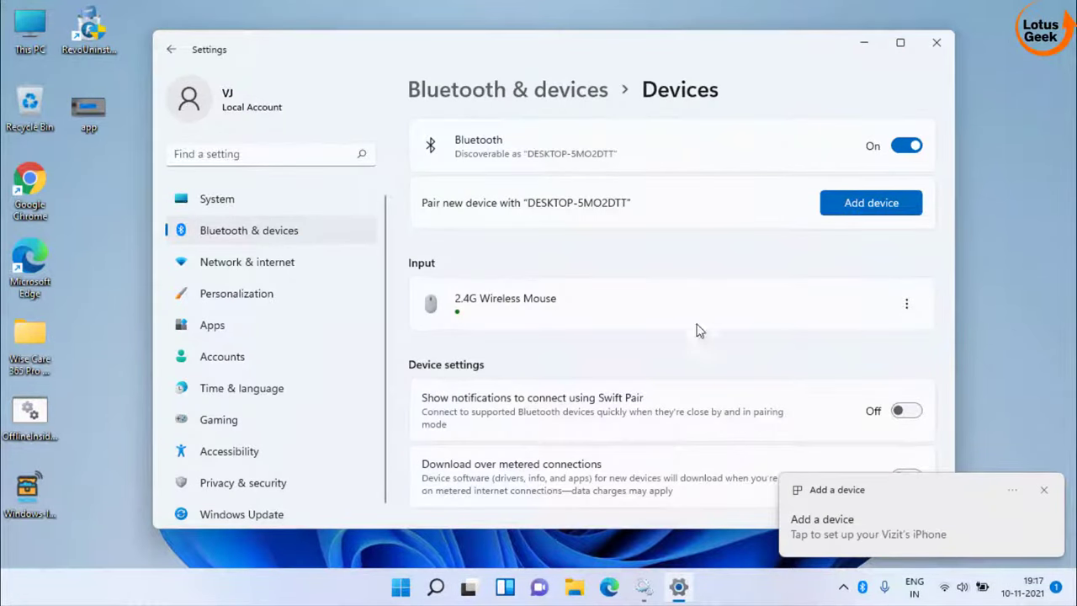
{"action": "left_click", "coordinate": [853, 502]}
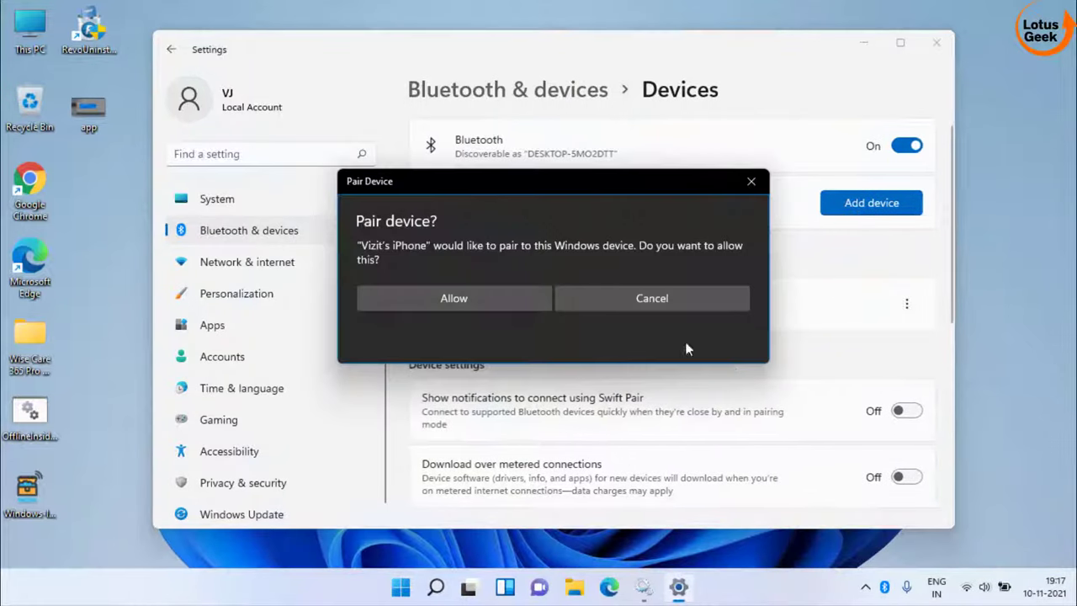
{"action": "left_click", "coordinate": [472, 300]}
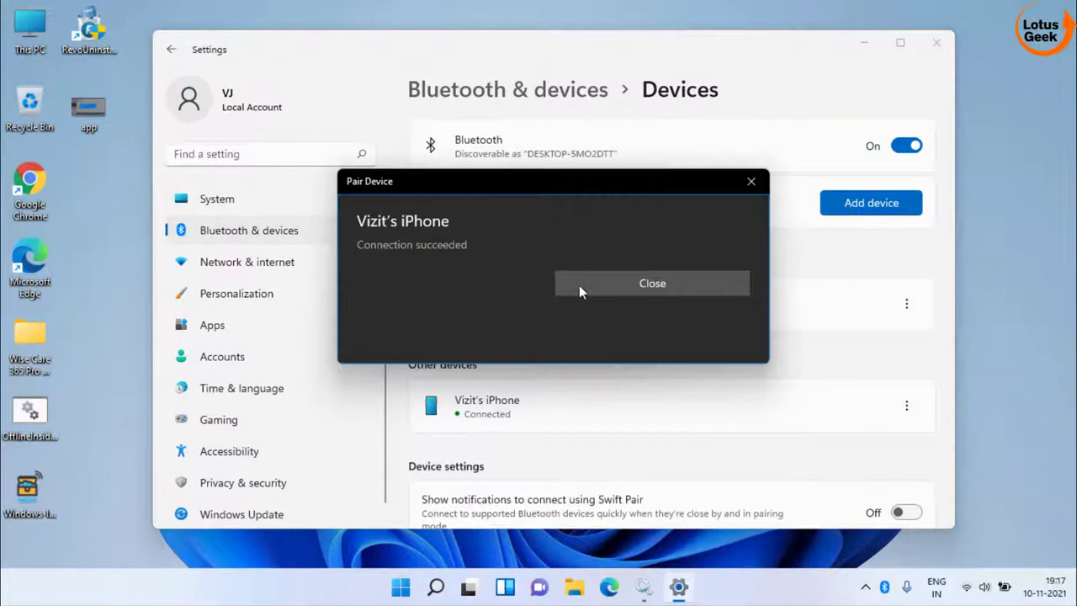
{"action": "left_click", "coordinate": [636, 286]}
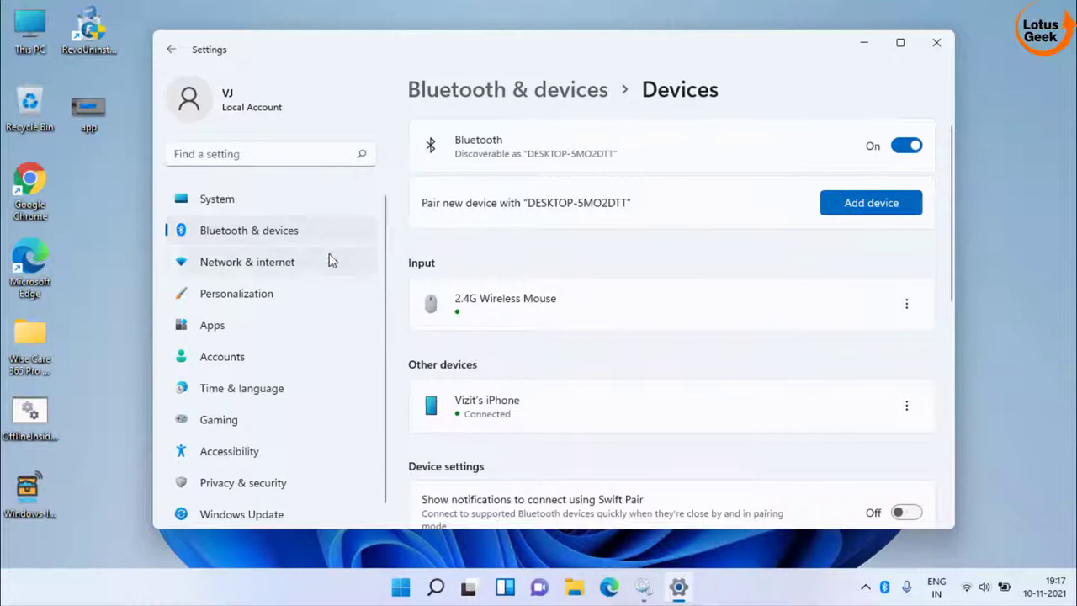
- Go to System › Sound and scroll down to its Advanced section
{"action": "left_click", "coordinate": [222, 207]}
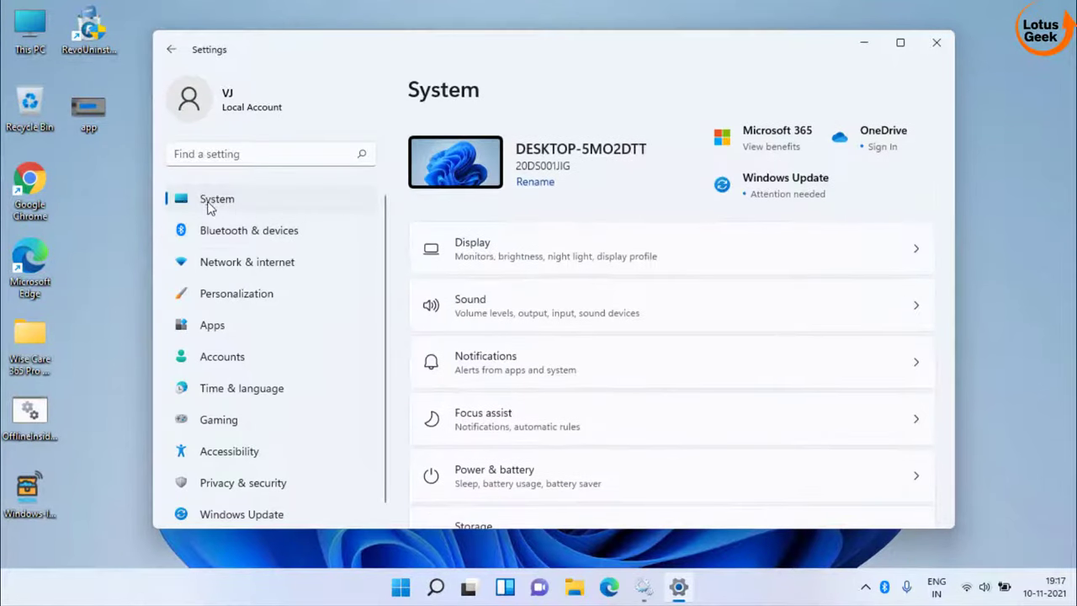
{"action": "scroll", "coordinate": [635, 360], "scroll_direction": "down", "scroll_amount": 1}
{"action": "scroll", "coordinate": [635, 360], "scroll_direction": "down", "scroll_amount": 1}
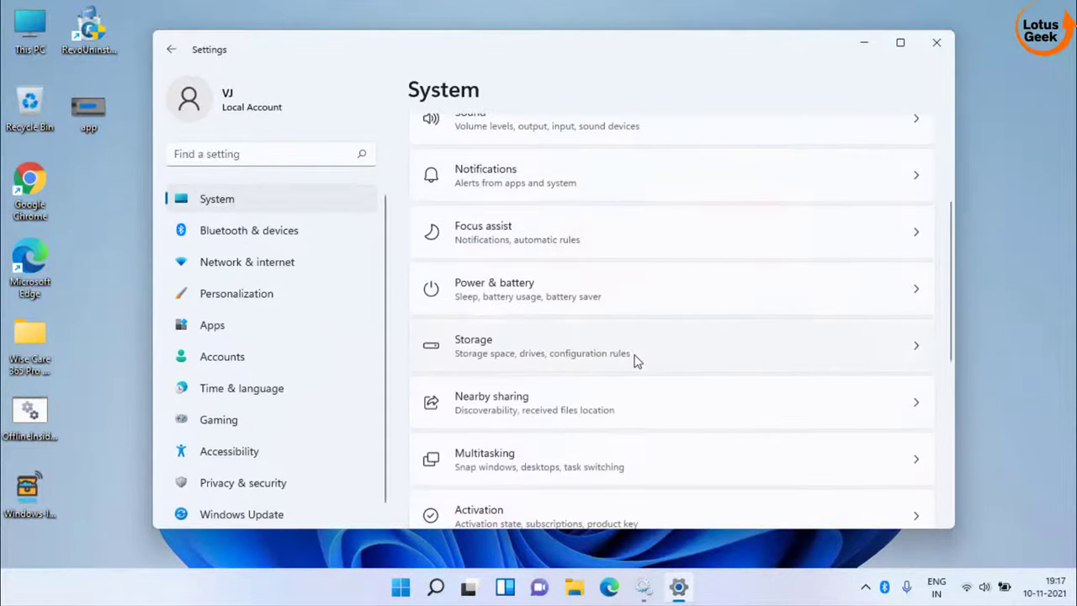
{"action": "scroll", "coordinate": [635, 360], "scroll_direction": "up", "scroll_amount": 1}
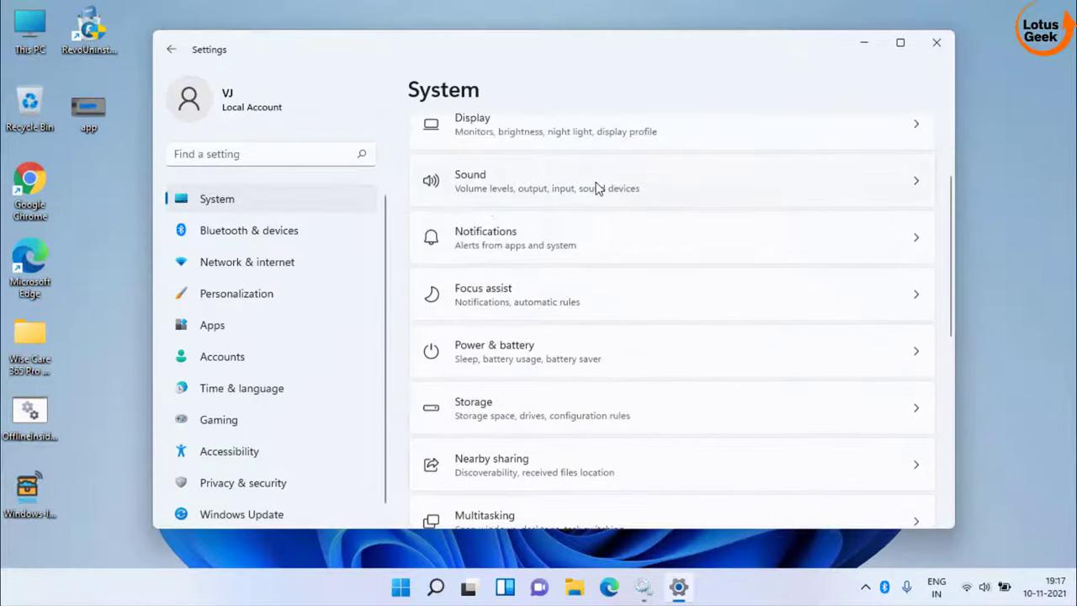
{"action": "left_click", "coordinate": [528, 192]}
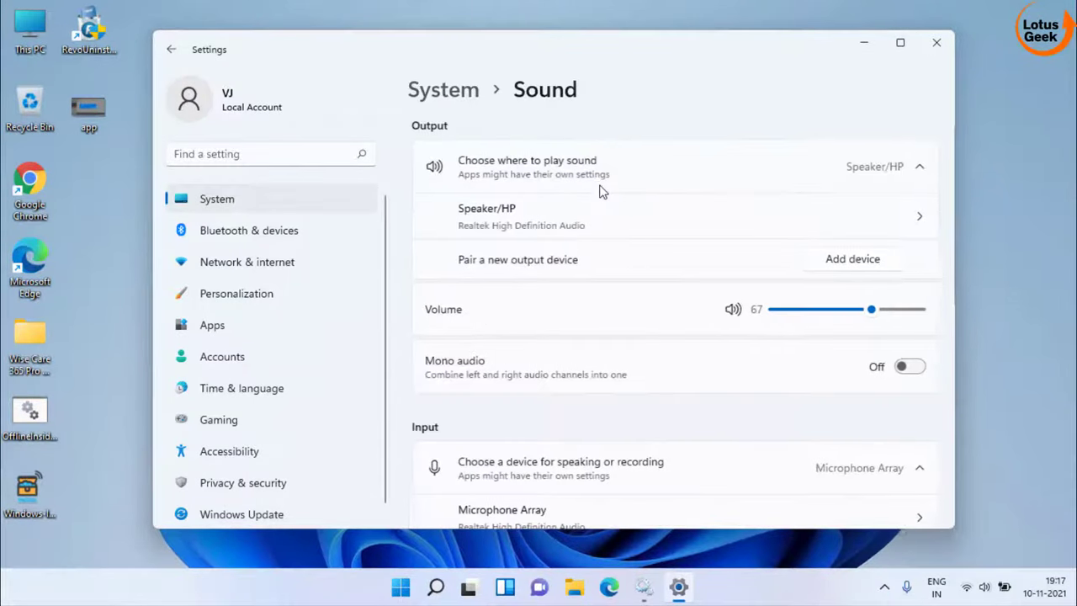
{"action": "scroll", "coordinate": [601, 188], "scroll_direction": "down", "scroll_amount": 5}
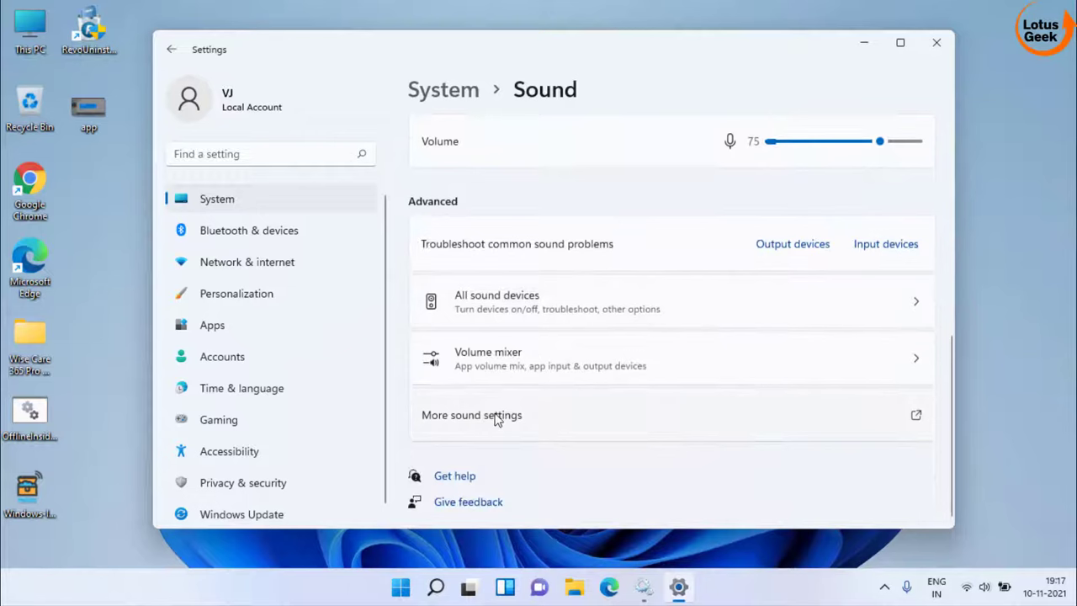
- Open the playback device list and make sure disabled devices are shown for Speaker/HP
{"action": "left_click", "coordinate": [547, 418]}
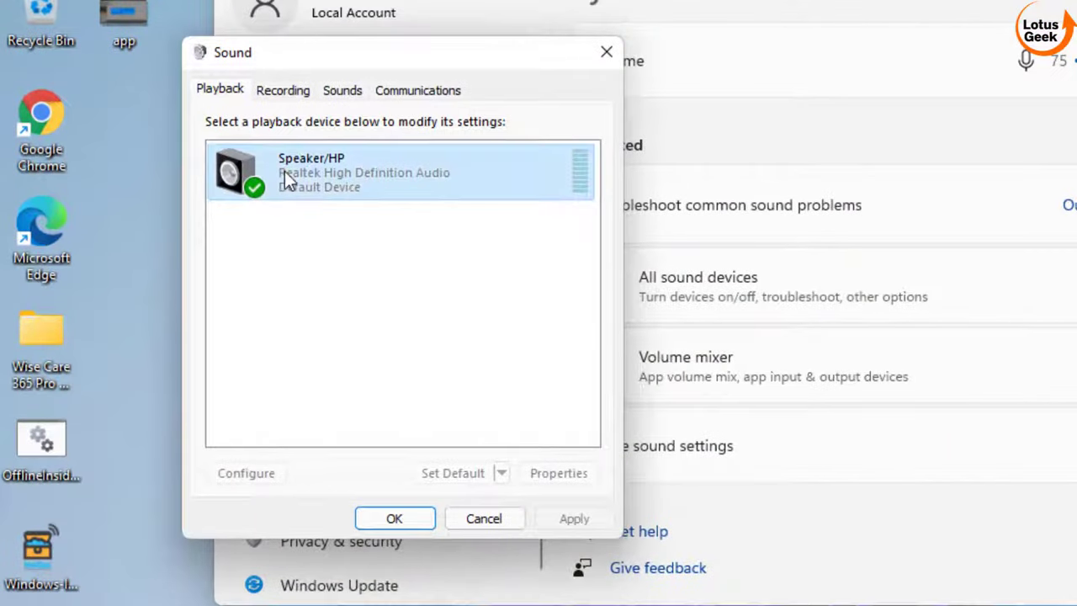
{"action": "left_click", "coordinate": [284, 172]}
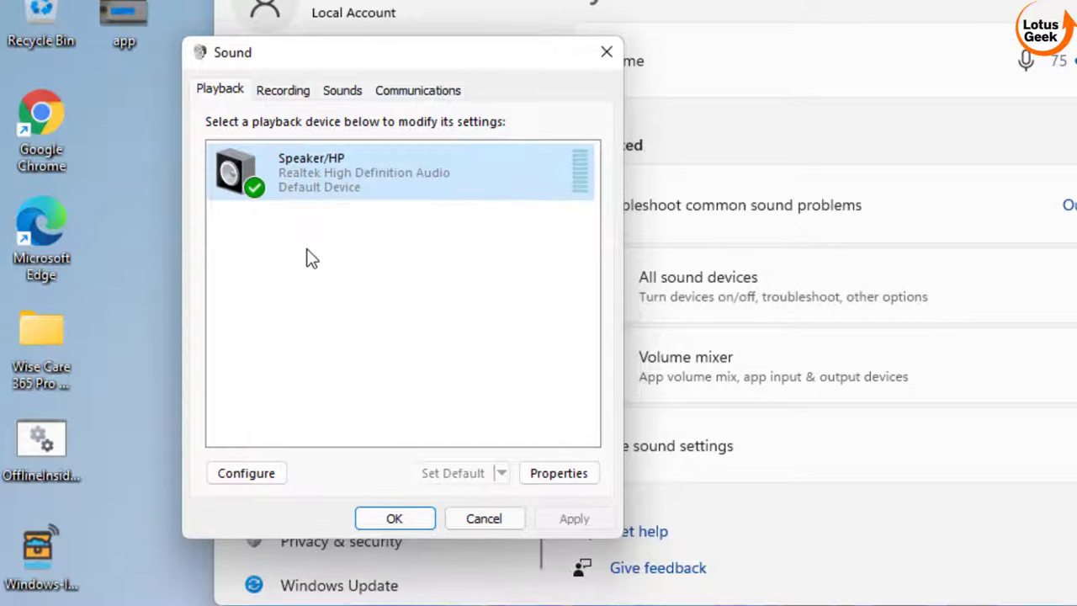
{"action": "right_click", "coordinate": [320, 187]}
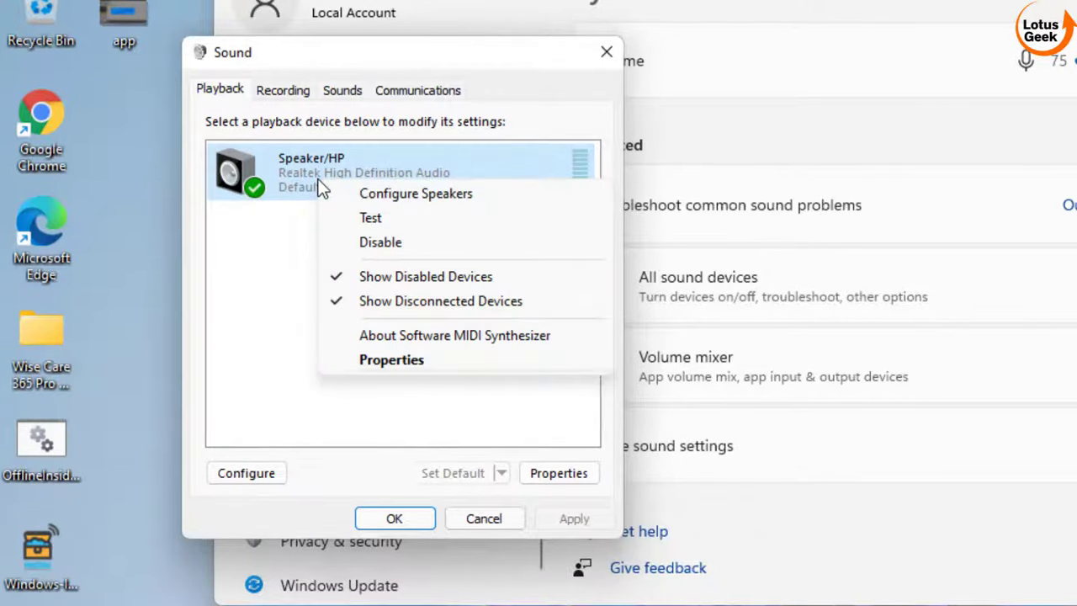
{"action": "left_click", "coordinate": [382, 278]}
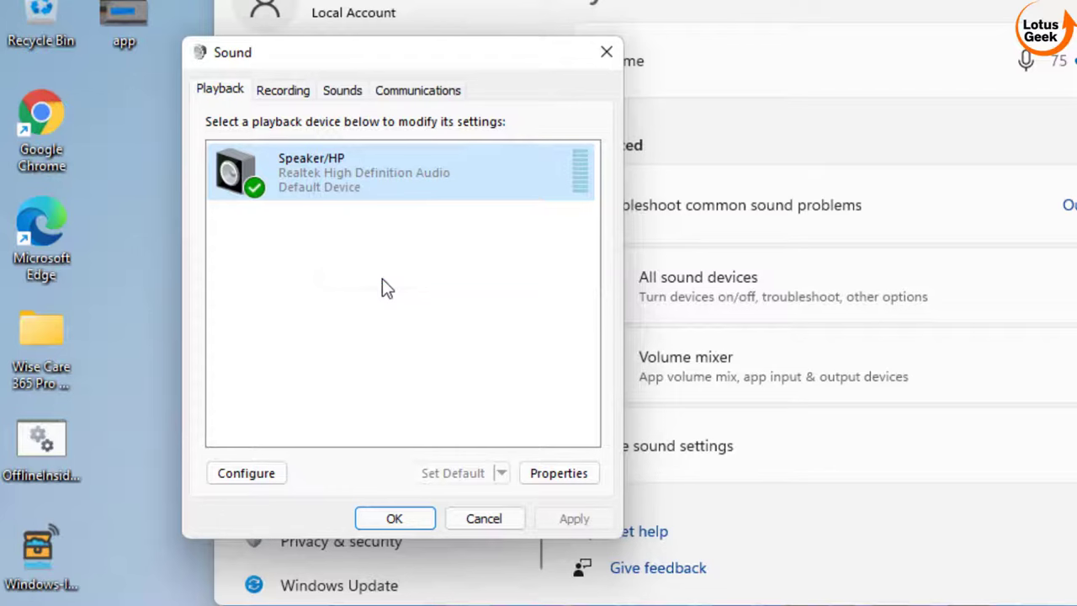
{"action": "right_click", "coordinate": [368, 182]}
{"action": "left_click", "coordinate": [429, 280]}
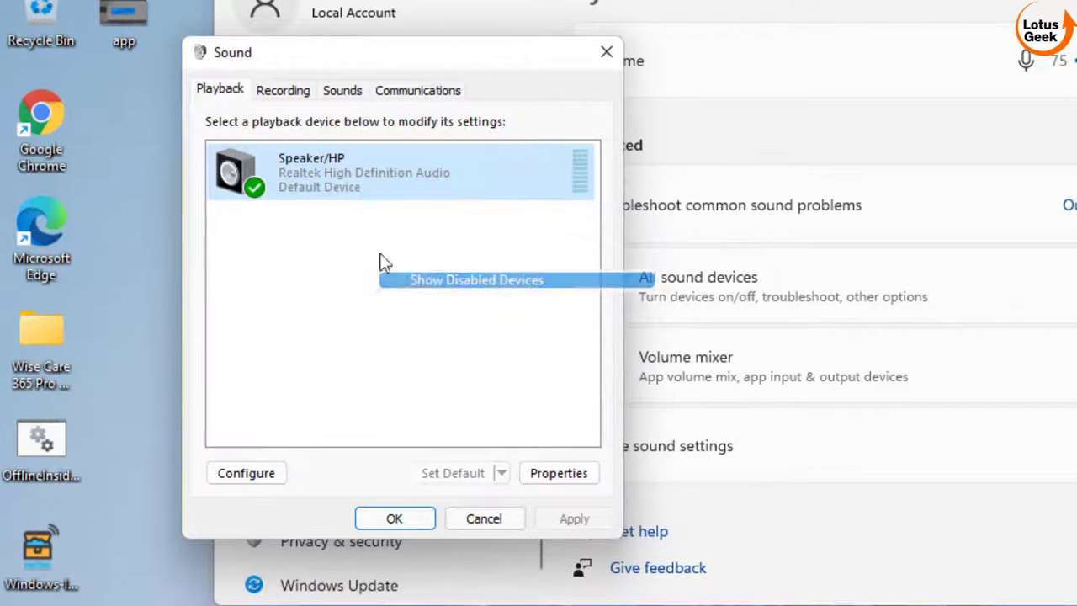
- Disable the Speaker/HP playback device, then enable it again
{"action": "right_click", "coordinate": [308, 173]}
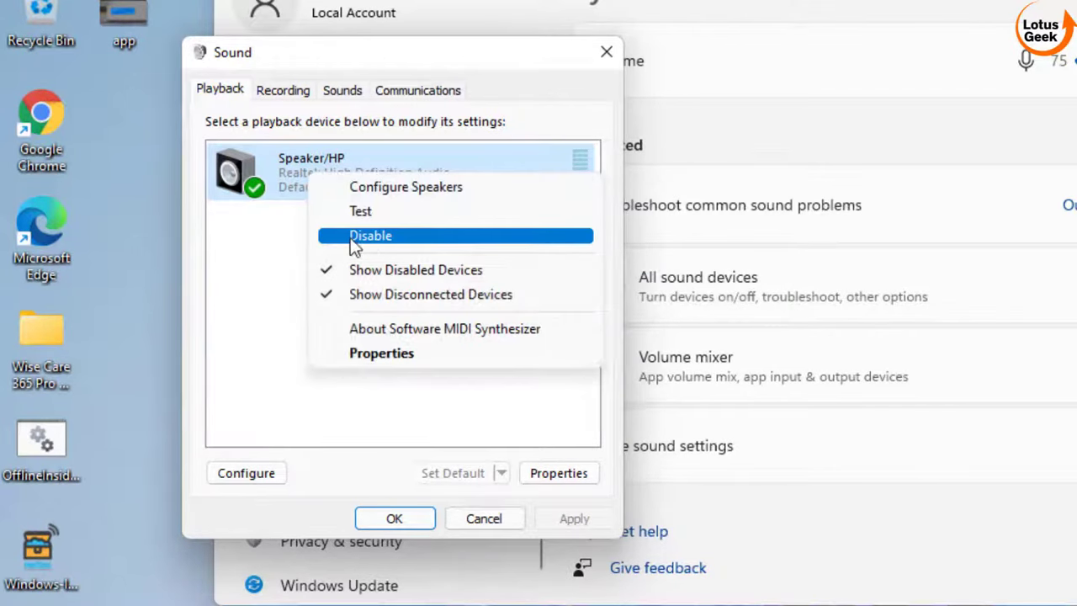
{"action": "left_click", "coordinate": [393, 236]}
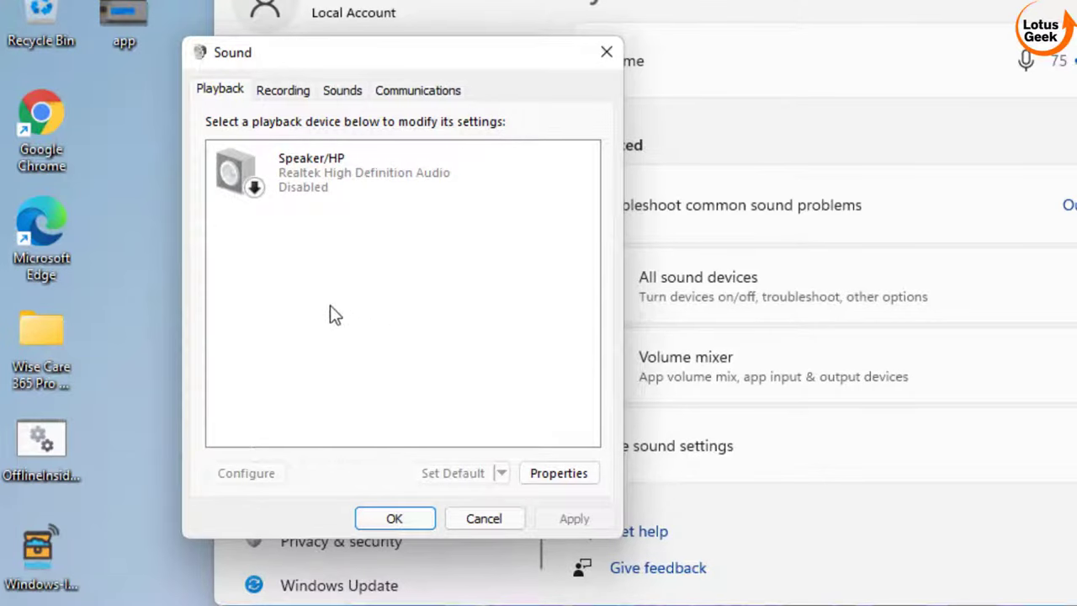
{"action": "left_click", "coordinate": [362, 181]}
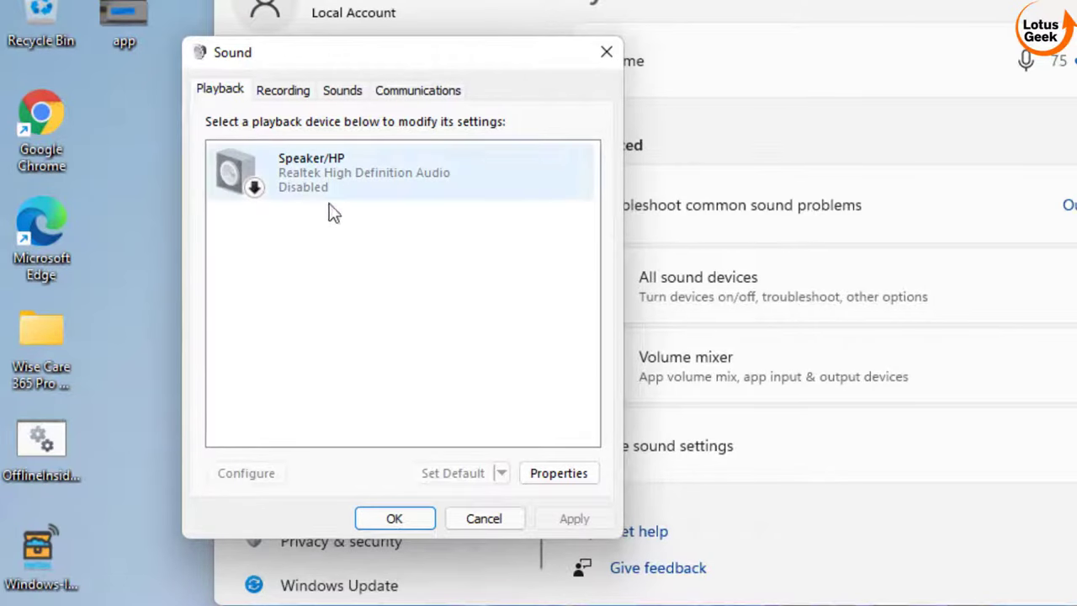
{"action": "right_click", "coordinate": [299, 172]}
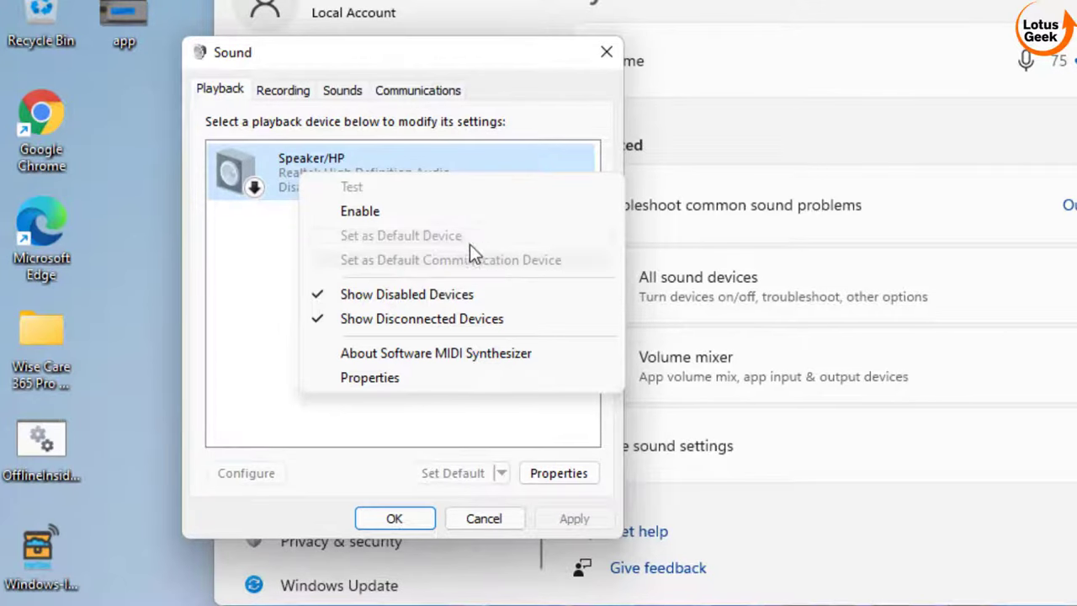
{"action": "left_click", "coordinate": [389, 215]}
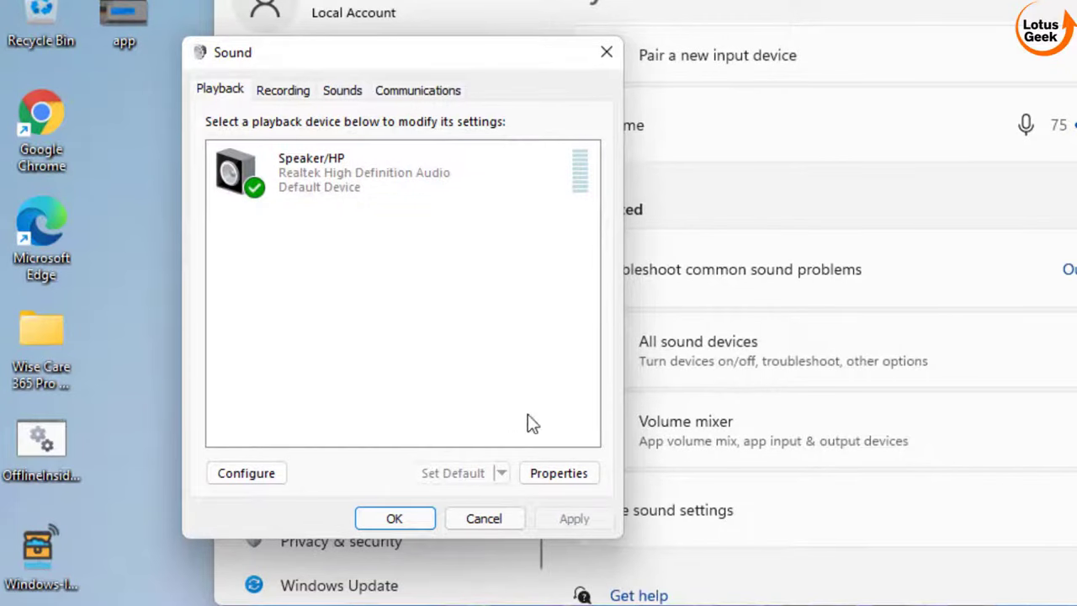
{"action": "left_click", "coordinate": [343, 182]}
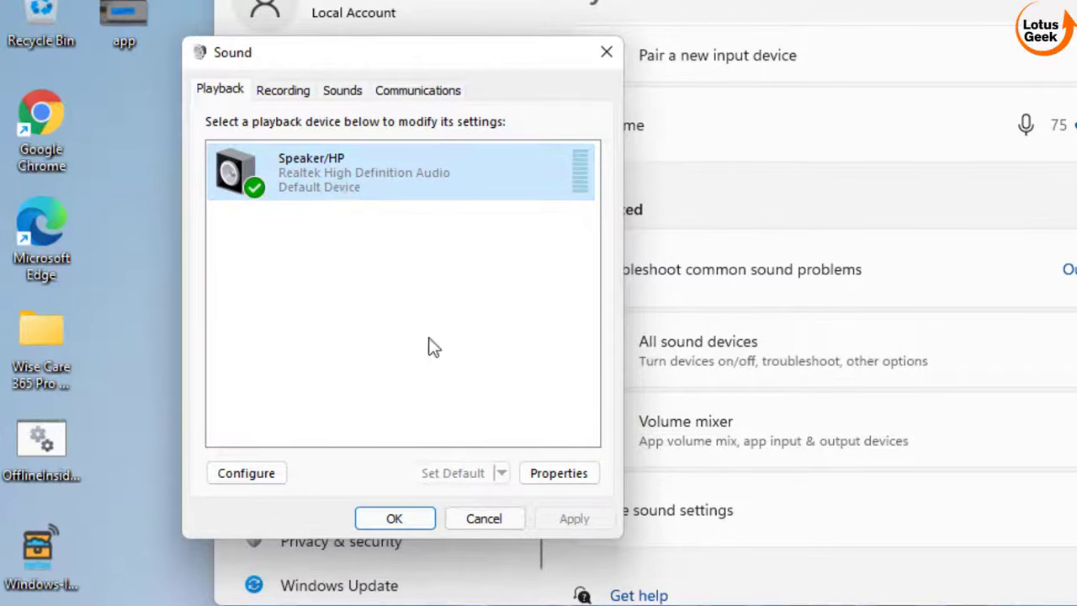
- Raise the Speaker/HP level from 67 to 100, confirm both dialogs, and close Settings
{"action": "left_click", "coordinate": [557, 474]}
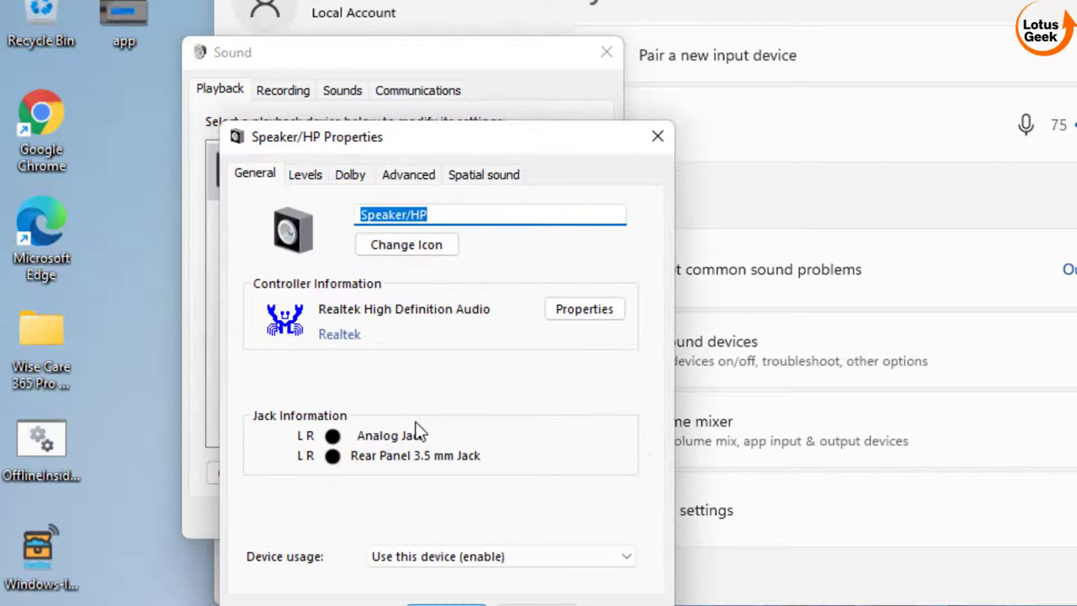
{"action": "left_click", "coordinate": [305, 175]}
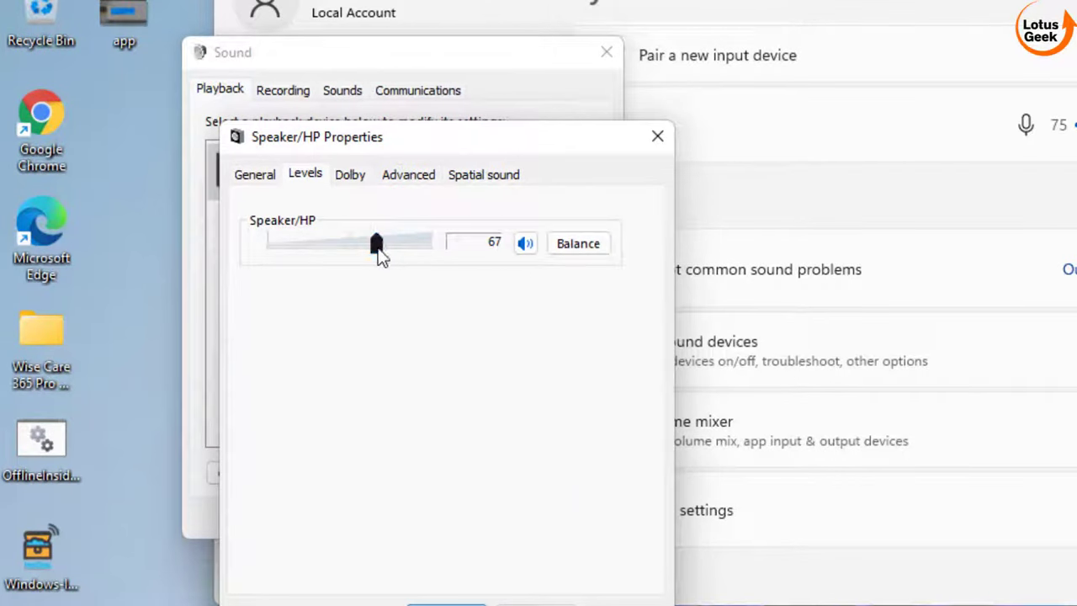
{"action": "left_click_drag", "start_coordinate": [377, 245], "coordinate": [452, 257]}
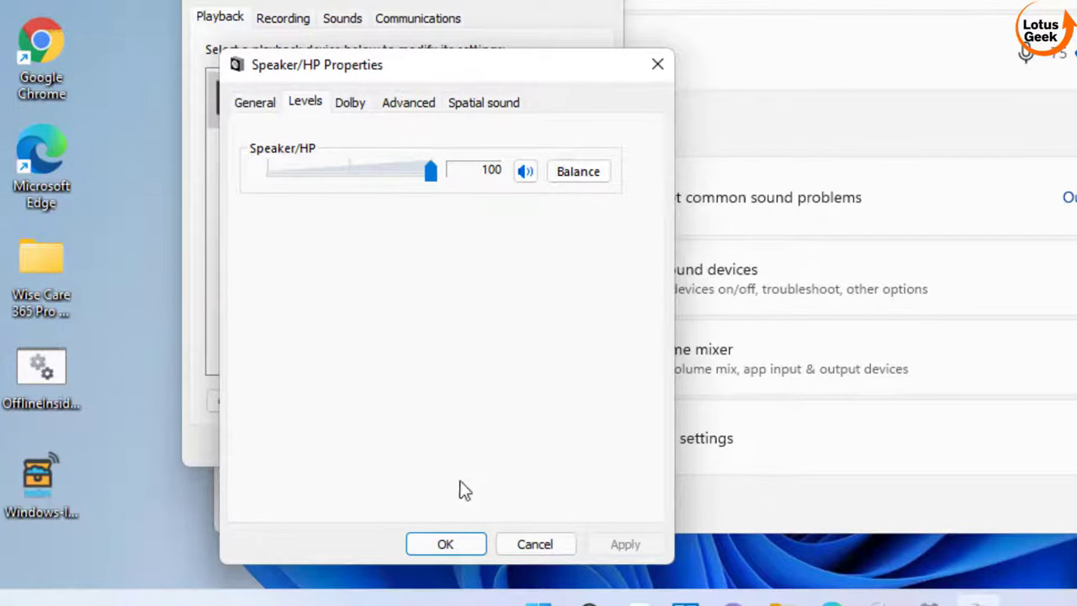
{"action": "left_click", "coordinate": [454, 542]}
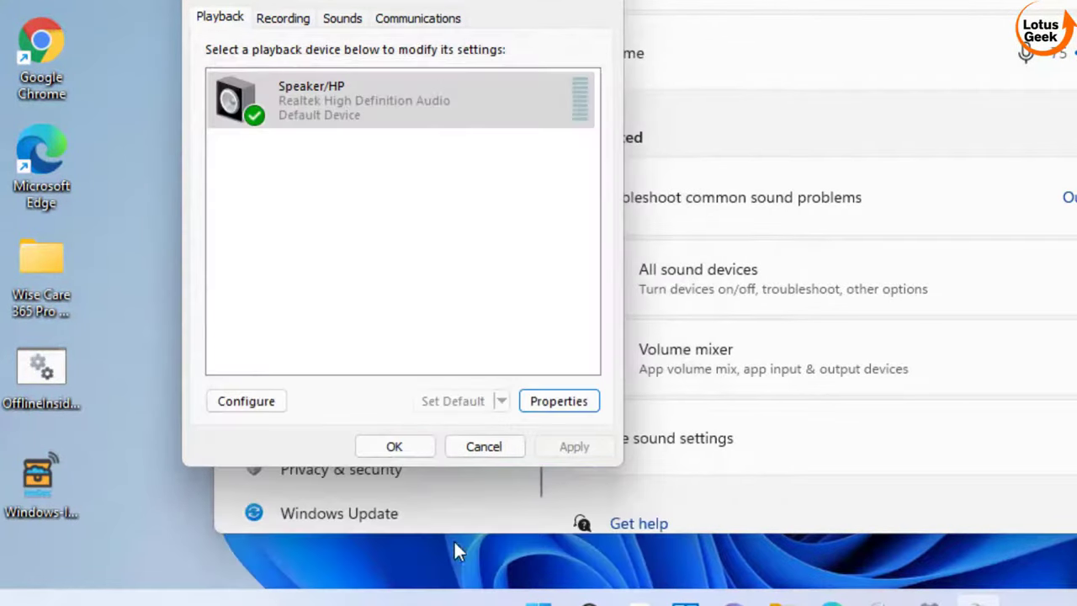
{"action": "left_click", "coordinate": [396, 447]}
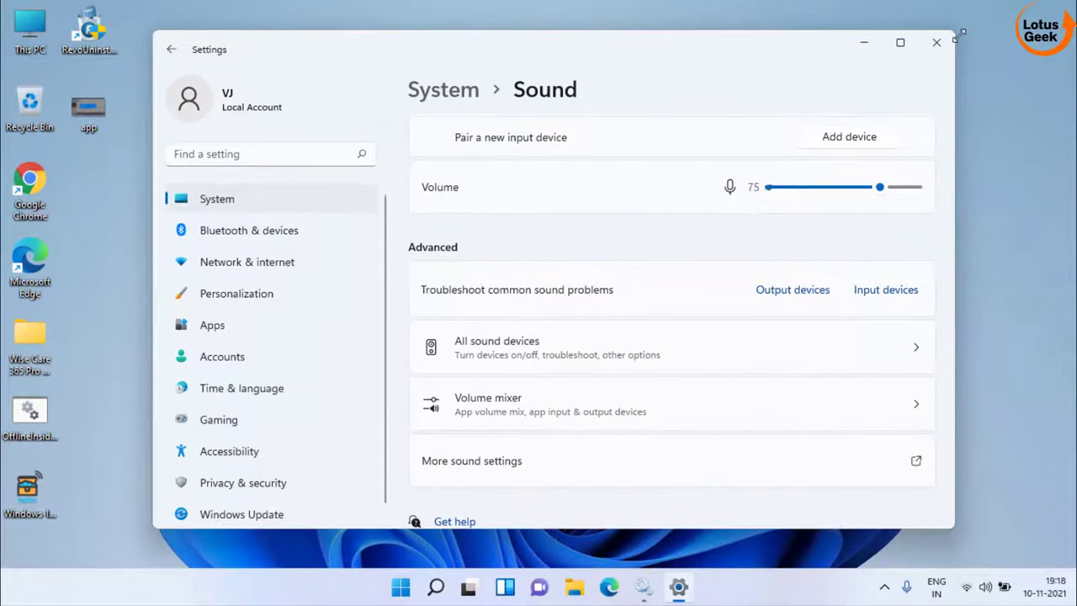
{"action": "left_click", "coordinate": [939, 40]}
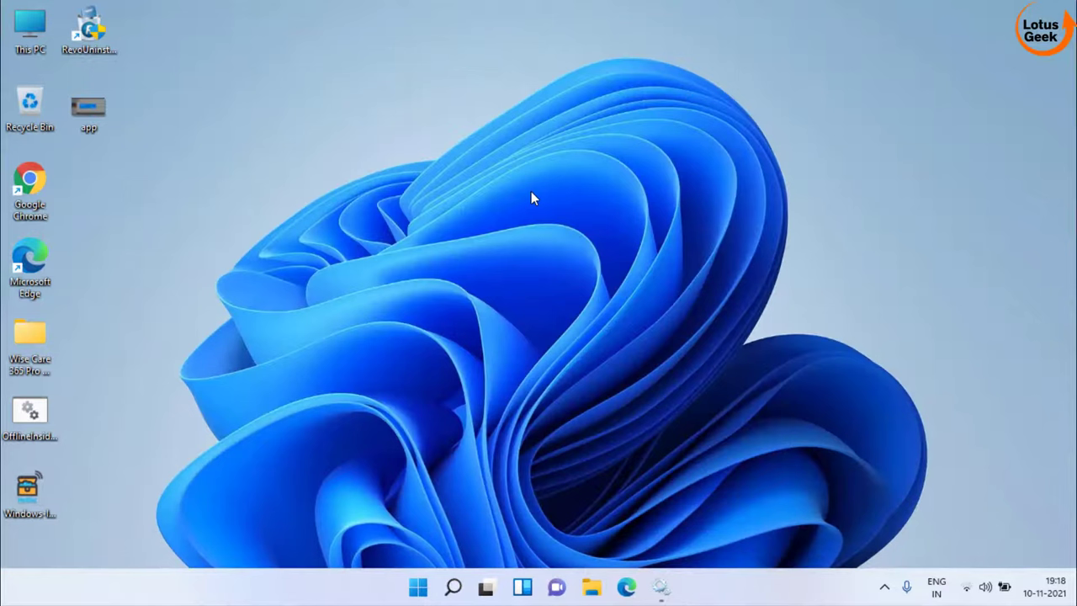
- Start the Playing Audio troubleshooter from Other troubleshooters, cancel it, and close Settings
{"action": "key", "text": "super+i"}
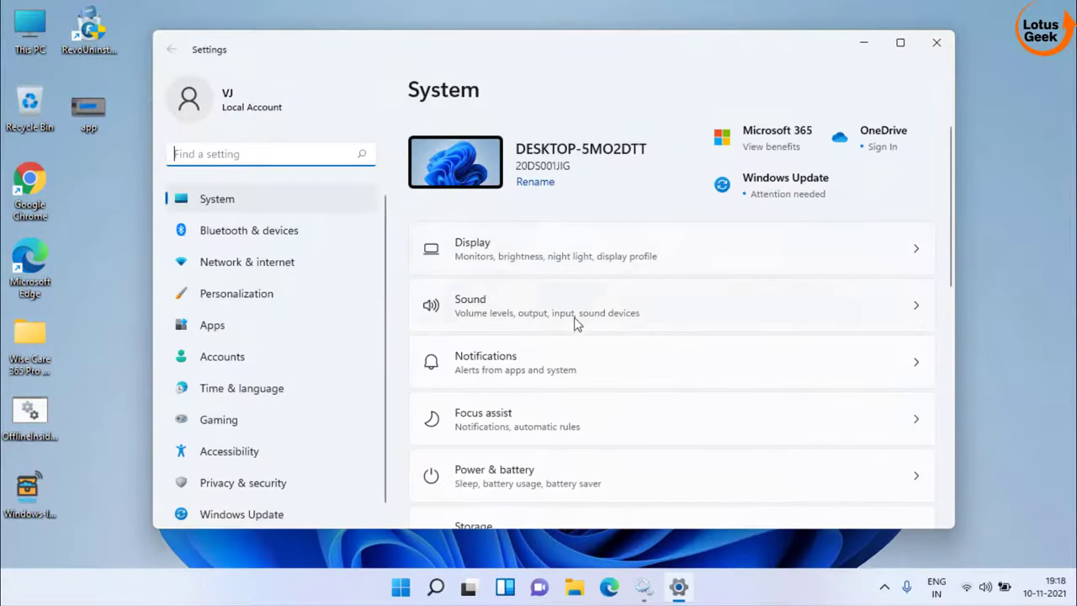
{"action": "scroll", "coordinate": [572, 334], "scroll_direction": "down", "scroll_amount": 4}
{"action": "scroll", "coordinate": [572, 335], "scroll_direction": "down", "scroll_amount": 2}
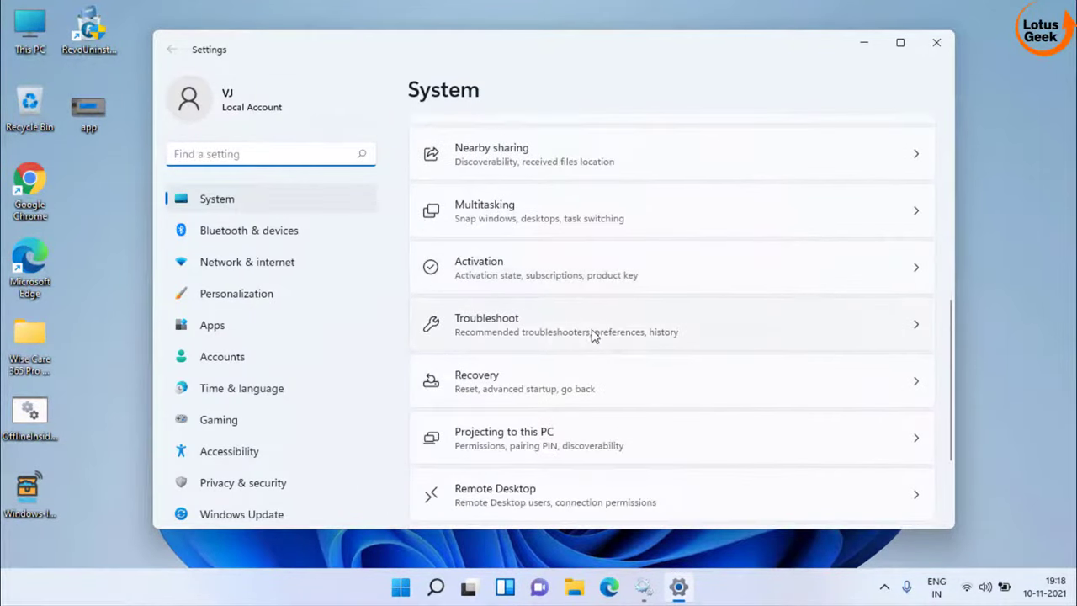
{"action": "left_click", "coordinate": [539, 333]}
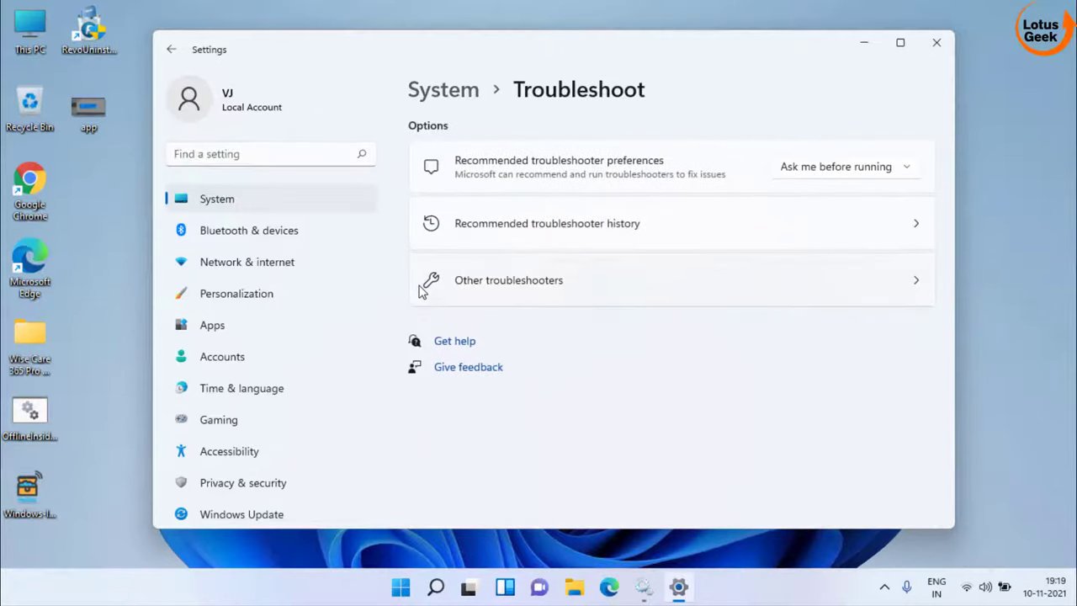
{"action": "left_click", "coordinate": [525, 289]}
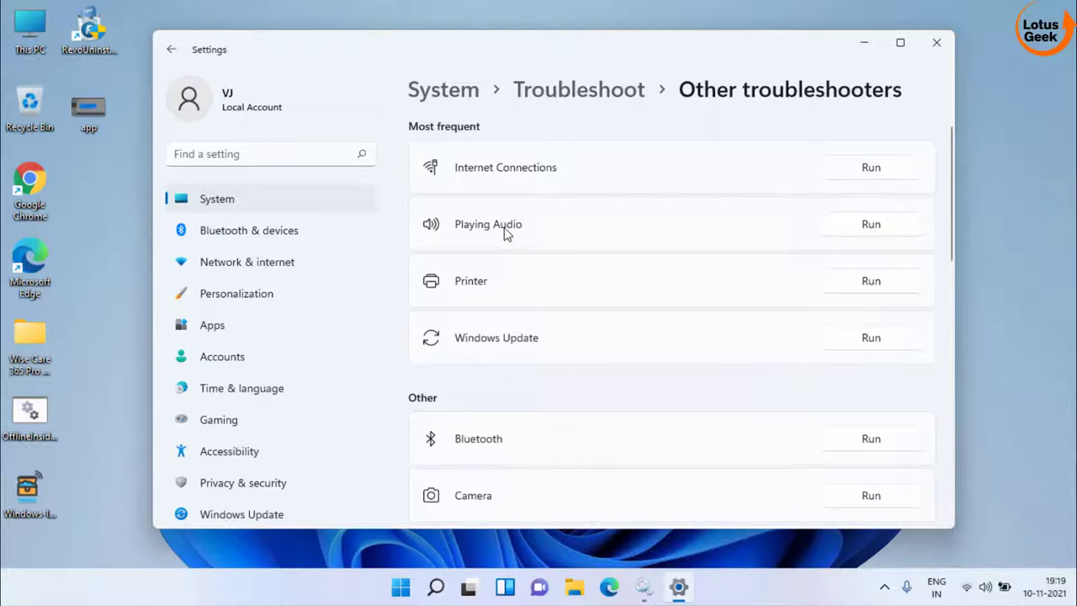
{"action": "left_click", "coordinate": [870, 233]}
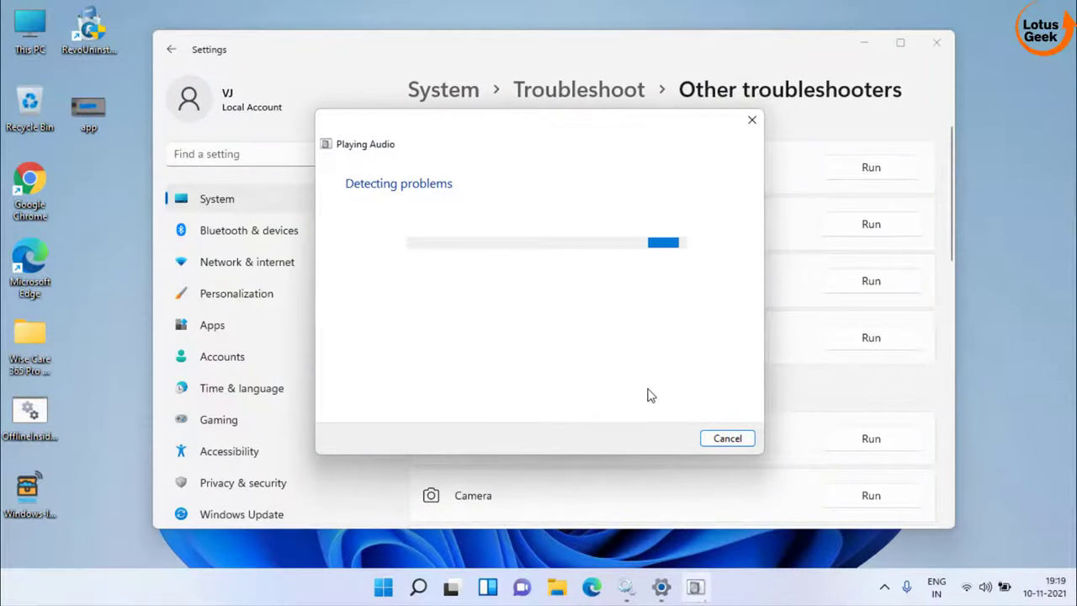
{"action": "left_click", "coordinate": [711, 443]}
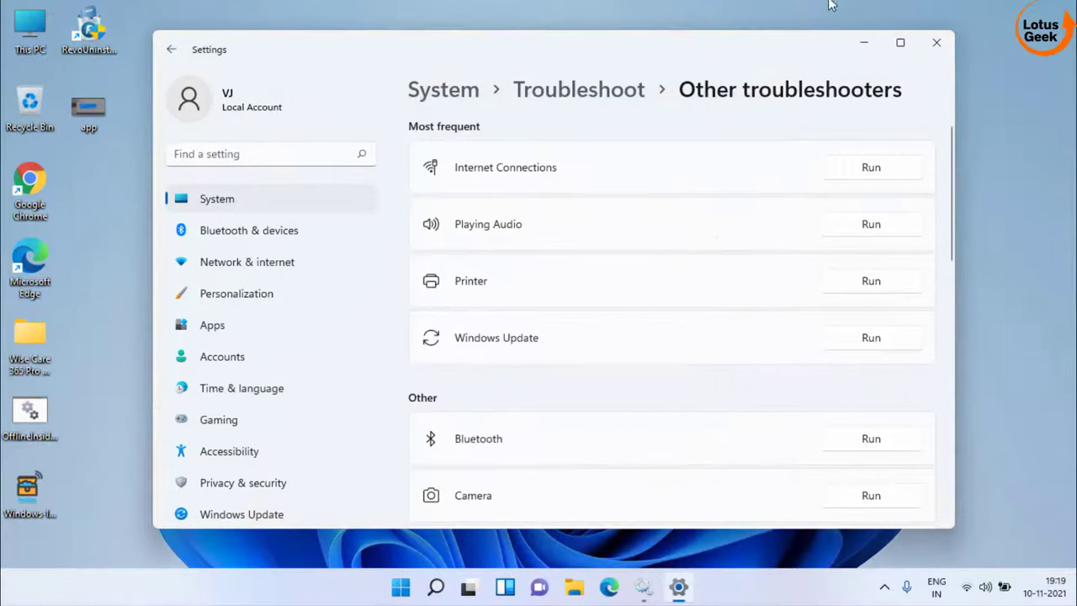
{"action": "left_click", "coordinate": [936, 42]}
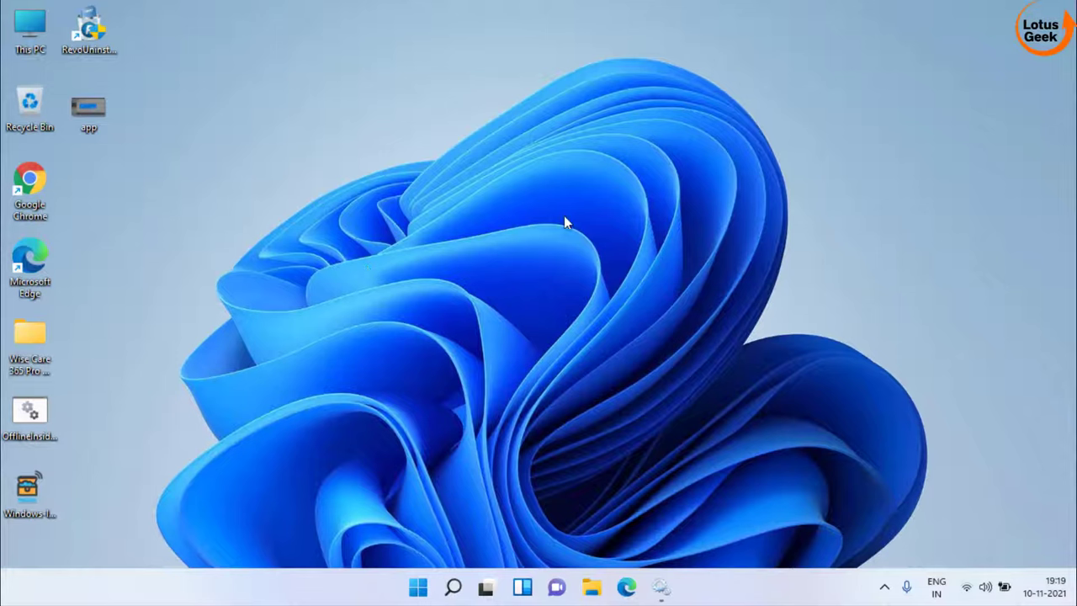
- Open Device Manager and expand the Bluetooth category
{"action": "right_click", "coordinate": [417, 586]}
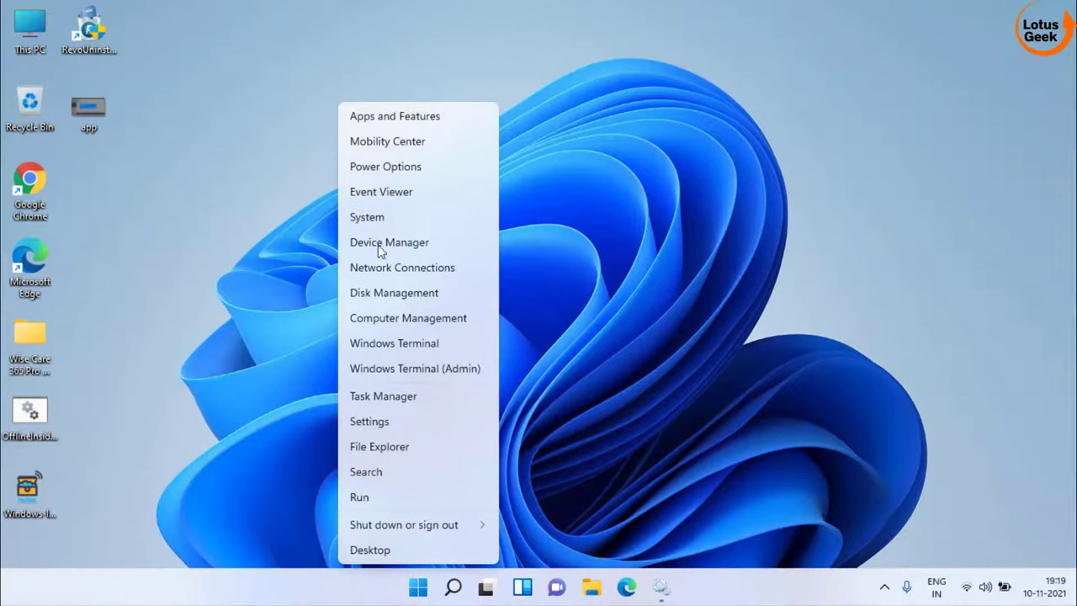
{"action": "left_click", "coordinate": [416, 241]}
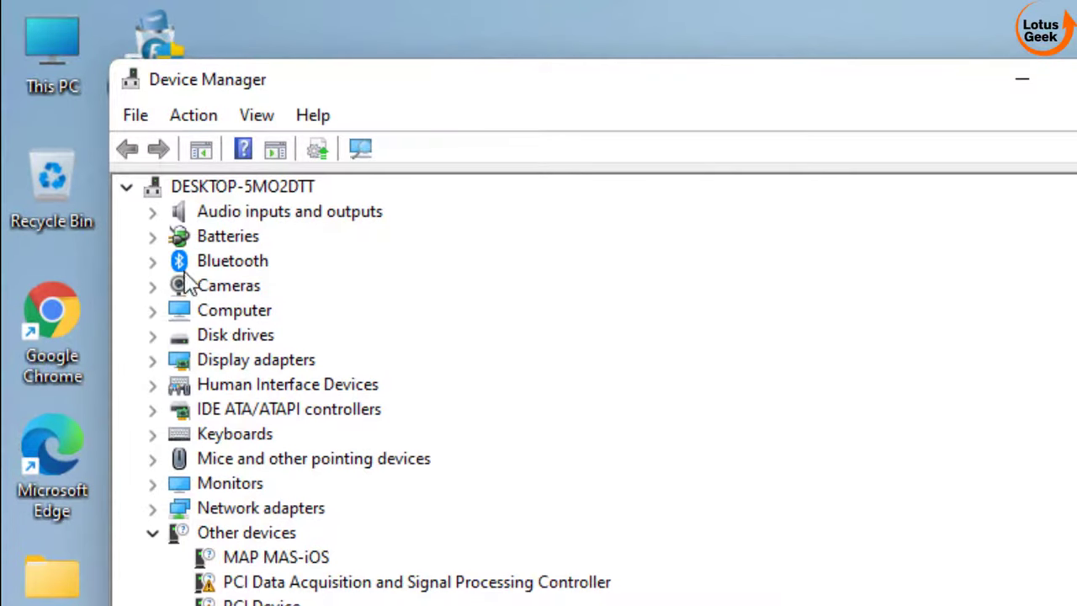
{"action": "left_click", "coordinate": [221, 263]}
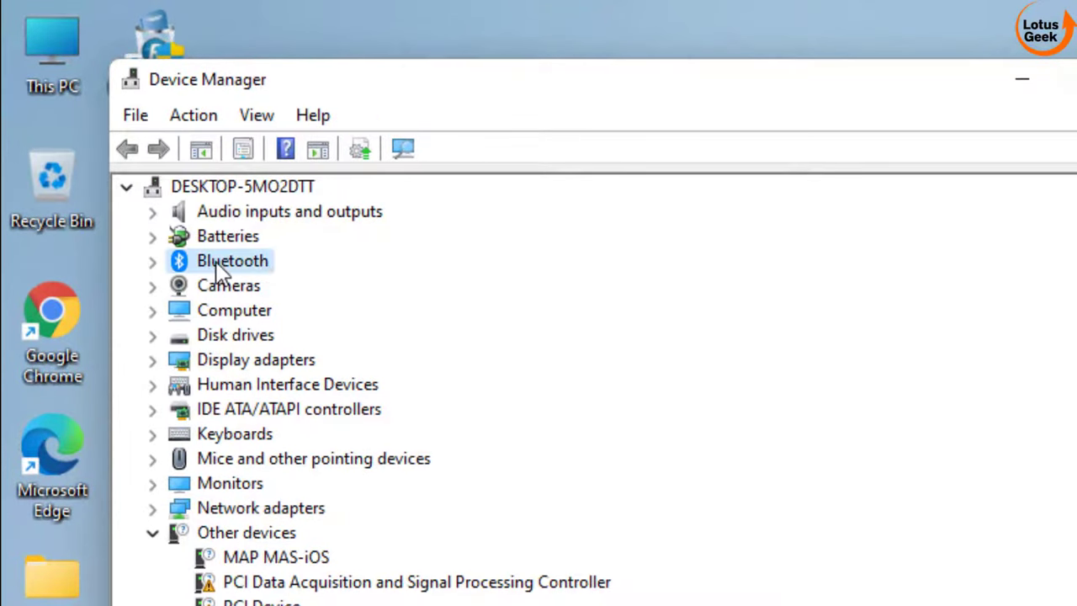
{"action": "left_click", "coordinate": [151, 261]}
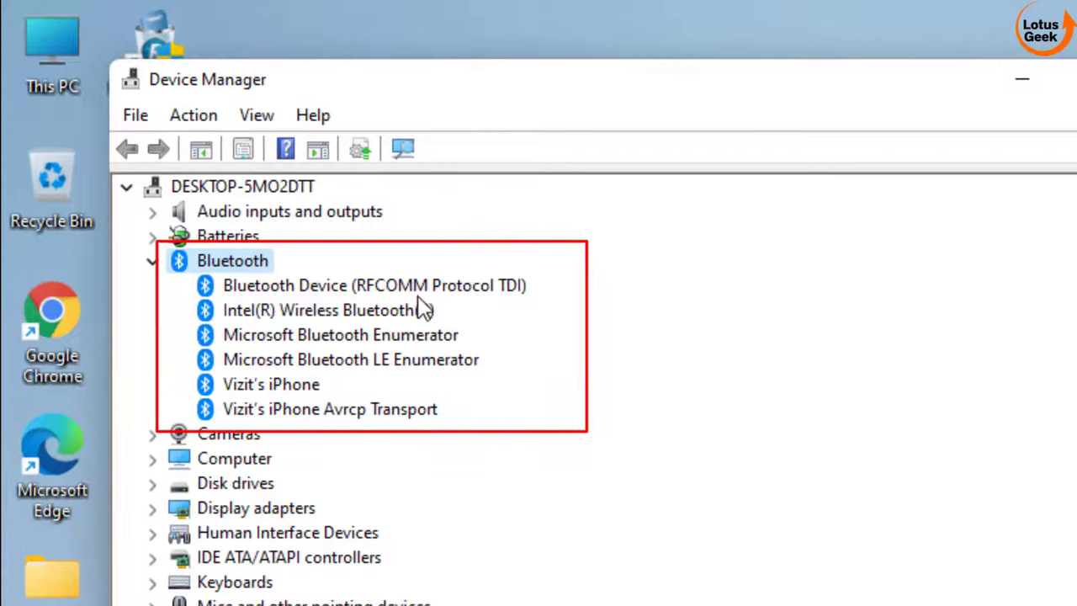
- Disable the iPhone and its Avrcp Transport Bluetooth entries
{"action": "right_click", "coordinate": [261, 386]}
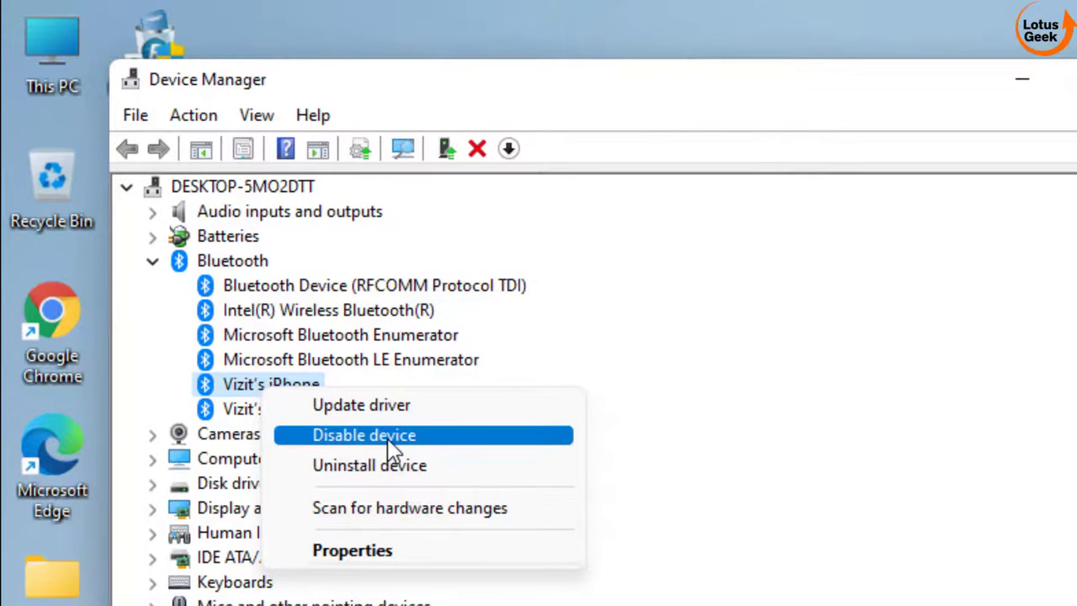
{"action": "left_click", "coordinate": [430, 439]}
{"action": "left_click", "coordinate": [850, 481]}
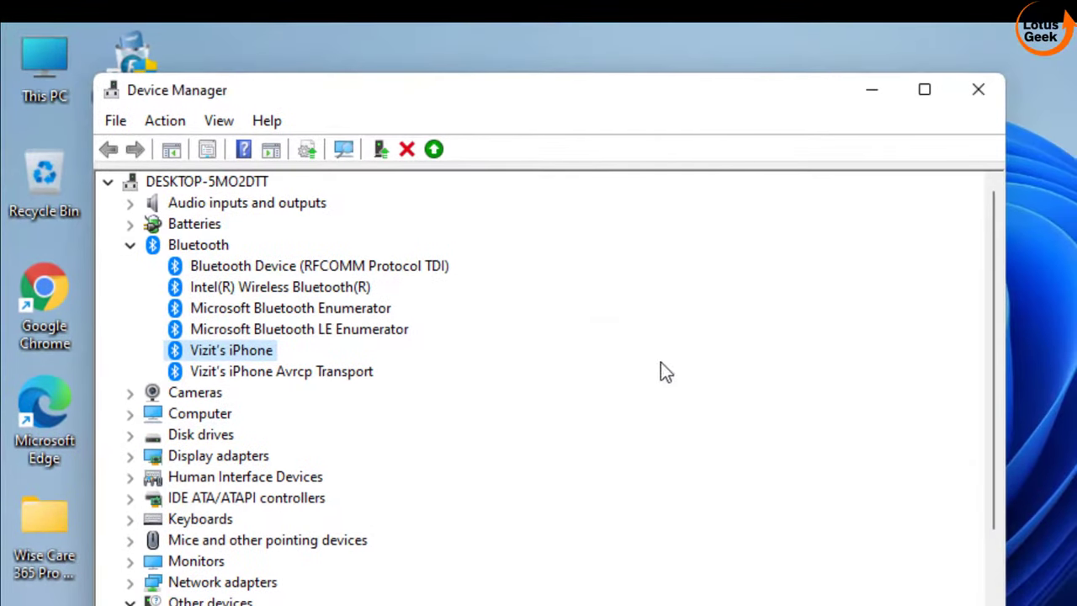
{"action": "right_click", "coordinate": [236, 372]}
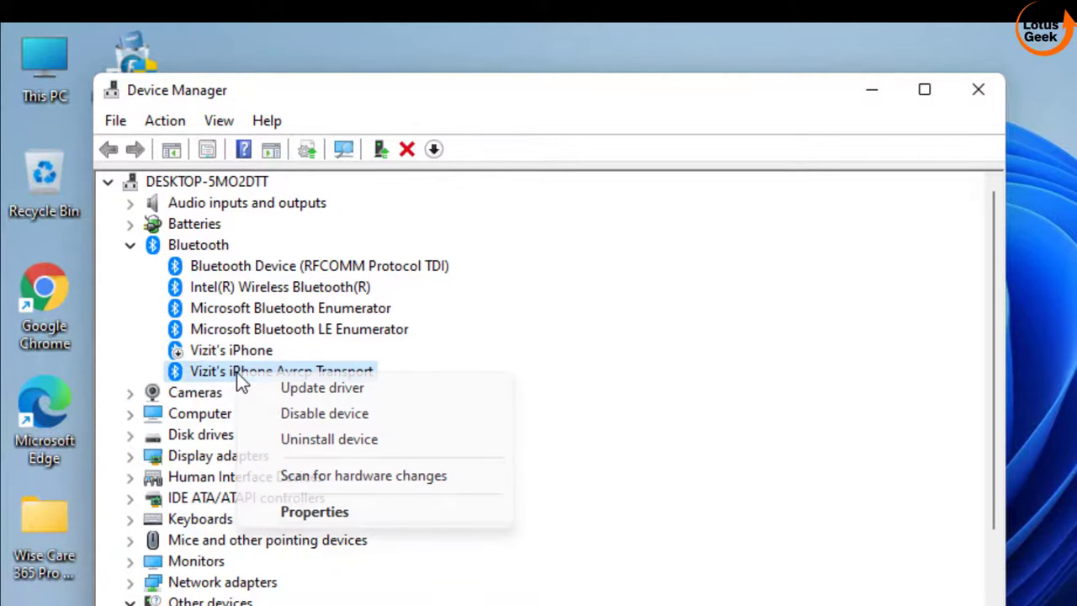
{"action": "left_click", "coordinate": [326, 413]}
{"action": "left_click", "coordinate": [850, 481]}
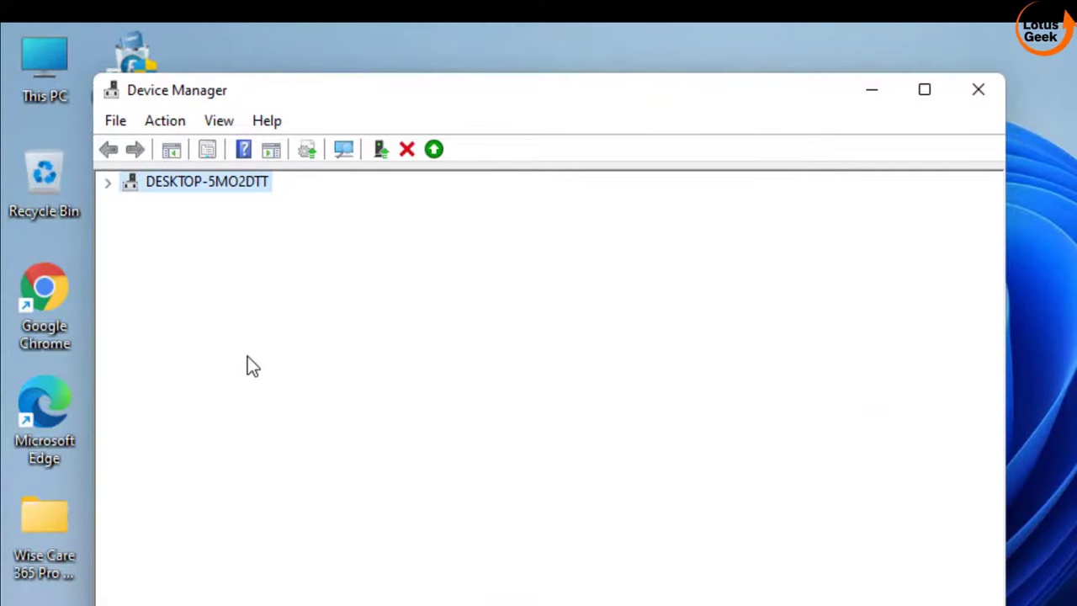
- Re-enable the iPhone and Avrcp Transport entries
{"action": "right_click", "coordinate": [240, 354]}
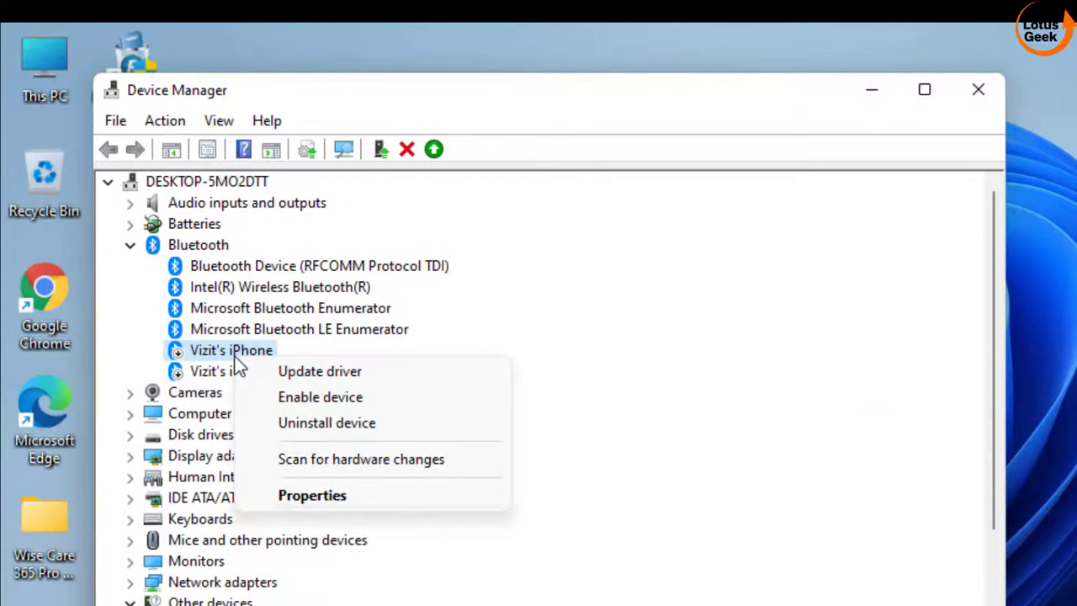
{"action": "left_click", "coordinate": [323, 399]}
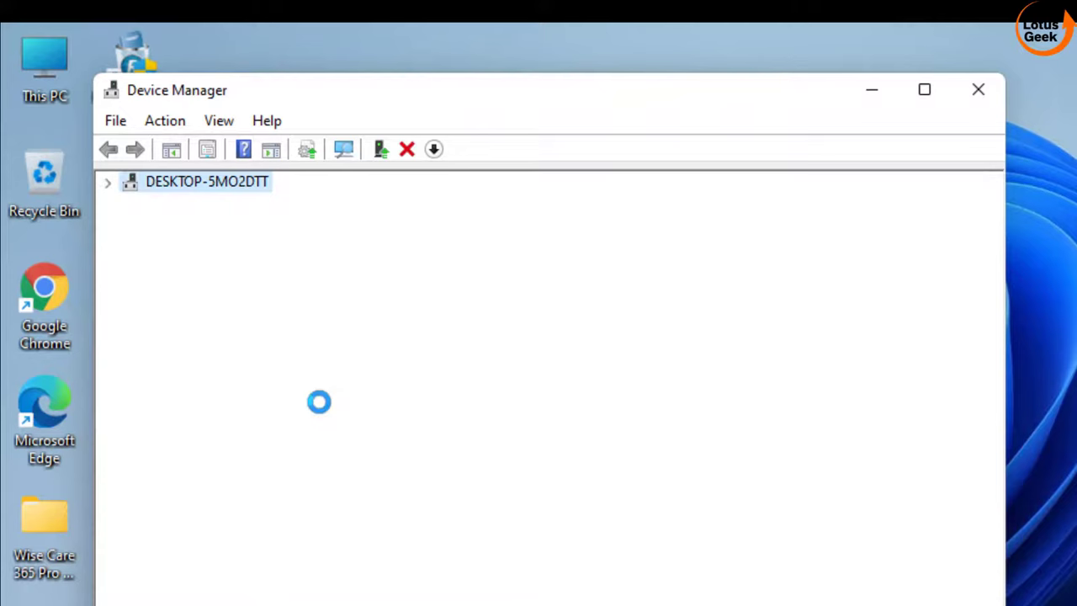
{"action": "right_click", "coordinate": [283, 373]}
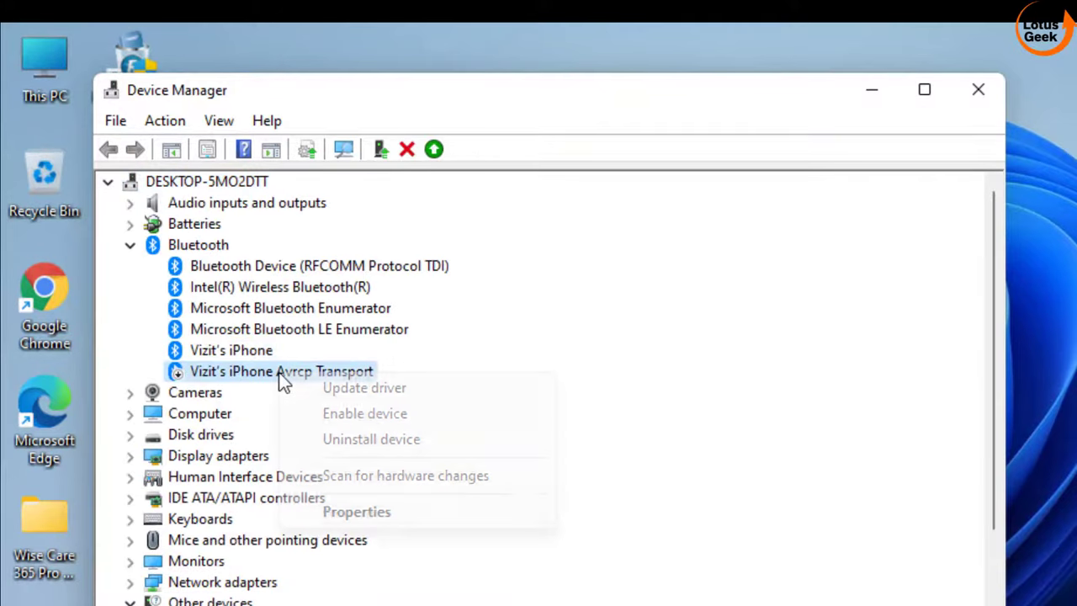
{"action": "left_click", "coordinate": [358, 415]}
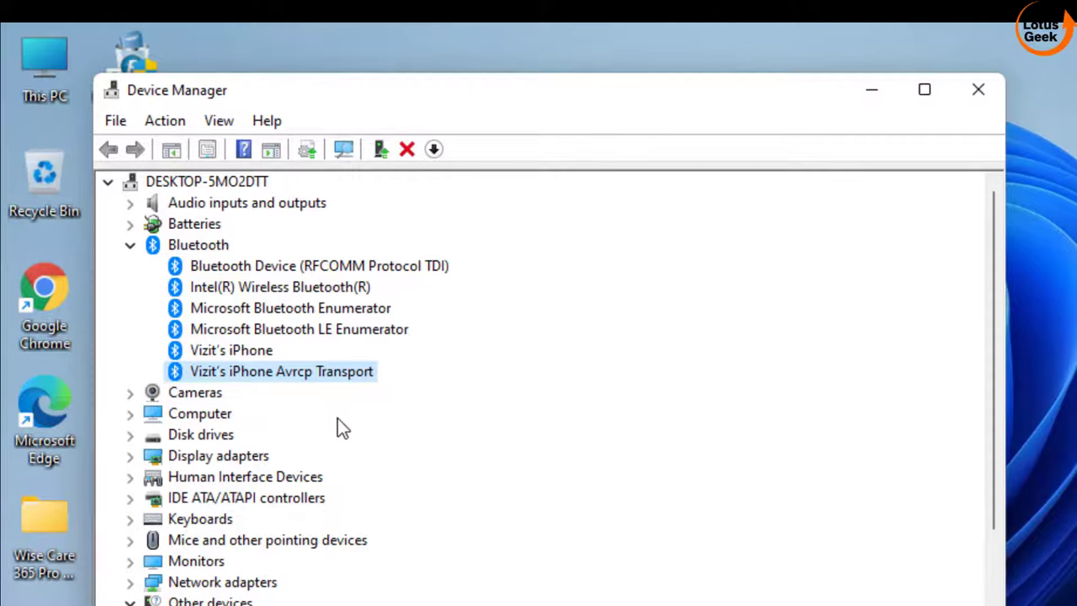
- Uninstall the iPhone and Avrcp Transport entries, then scan for hardware changes to redetect them
{"action": "right_click", "coordinate": [239, 349]}
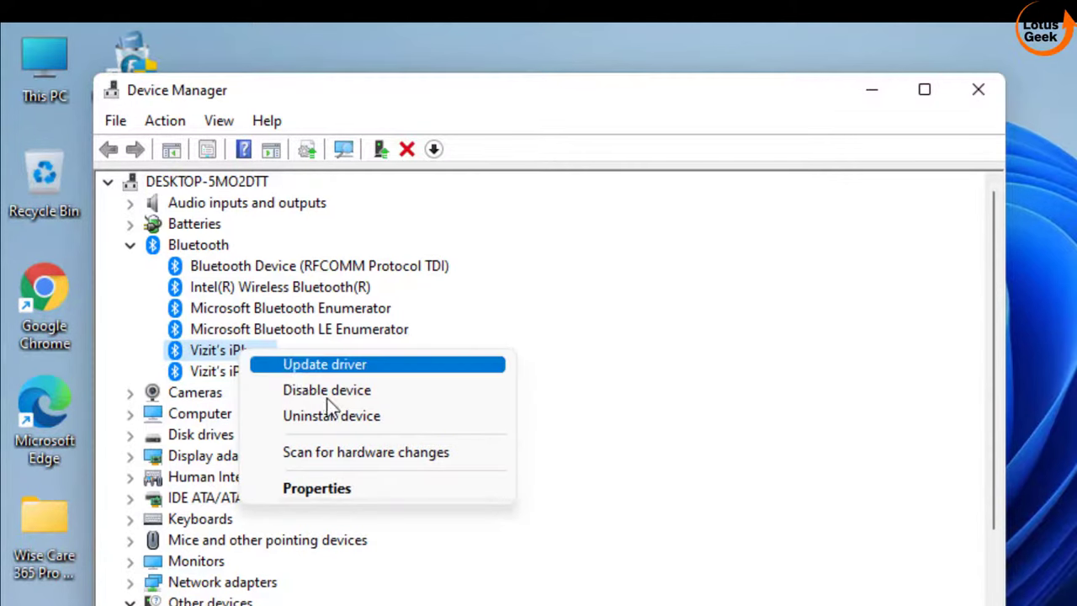
{"action": "left_click", "coordinate": [368, 415]}
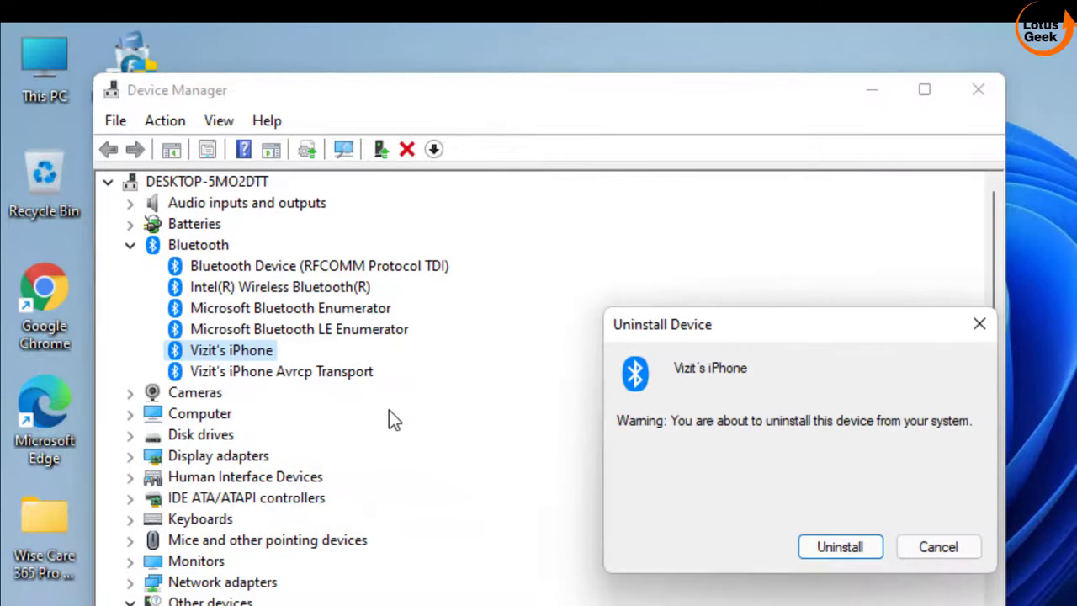
{"action": "left_click", "coordinate": [816, 542]}
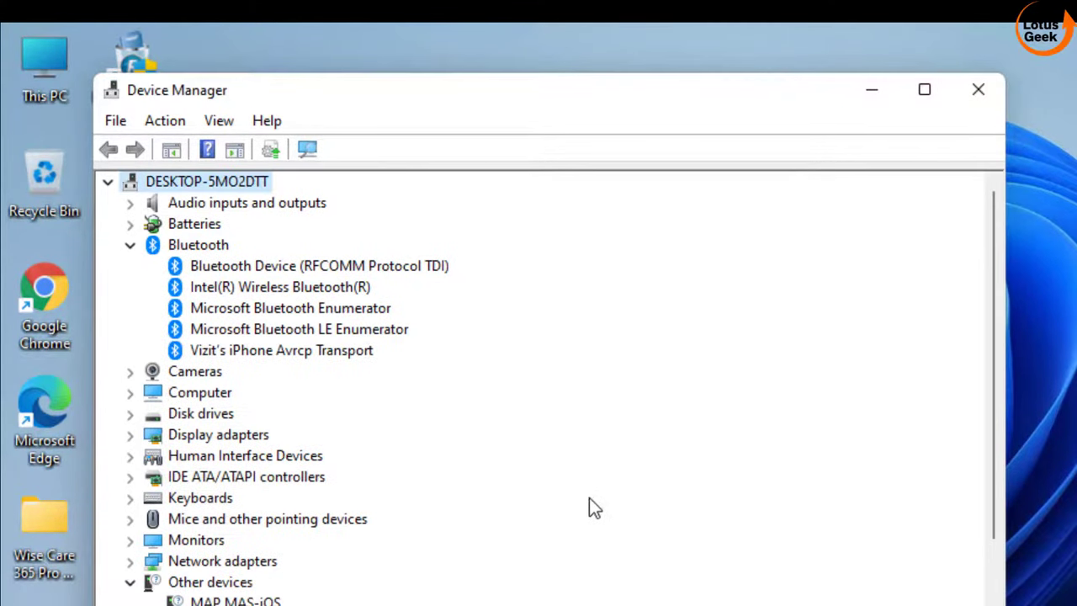
{"action": "right_click", "coordinate": [304, 349]}
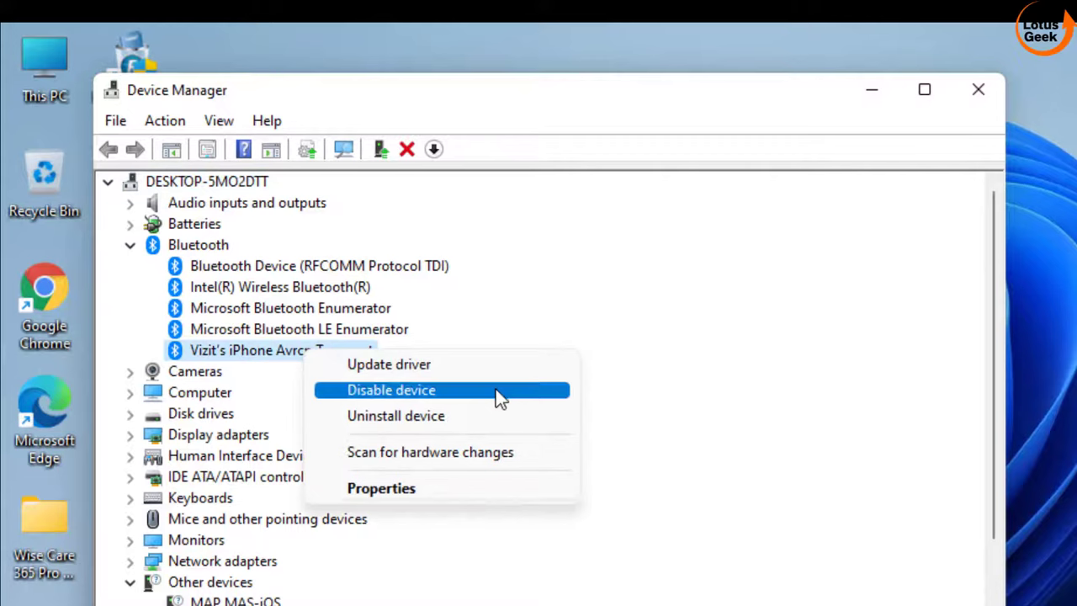
{"action": "left_click", "coordinate": [414, 418]}
{"action": "left_click", "coordinate": [833, 547]}
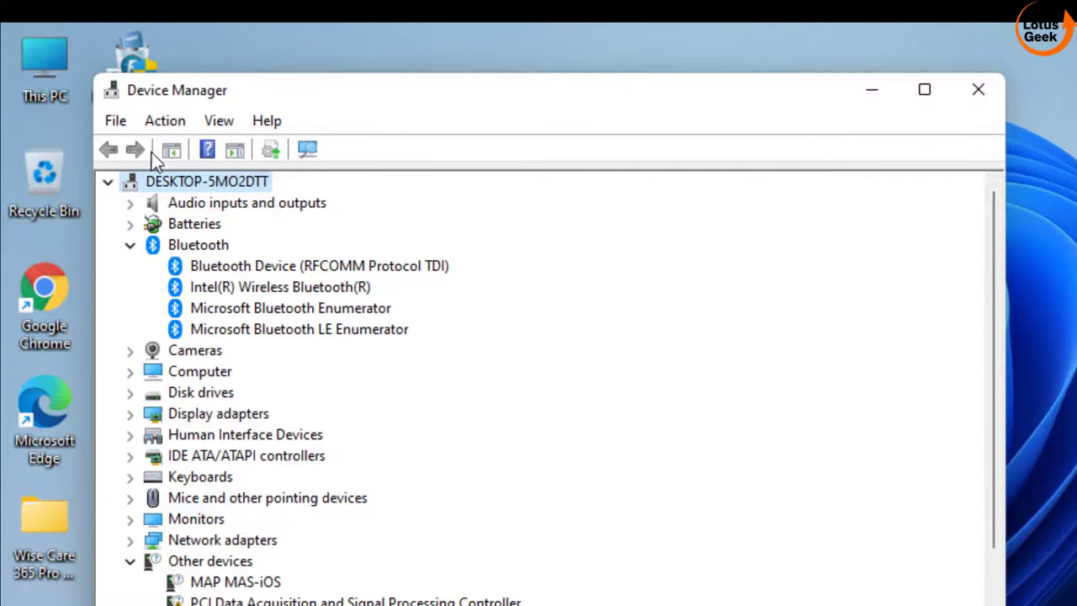
{"action": "left_click", "coordinate": [167, 122]}
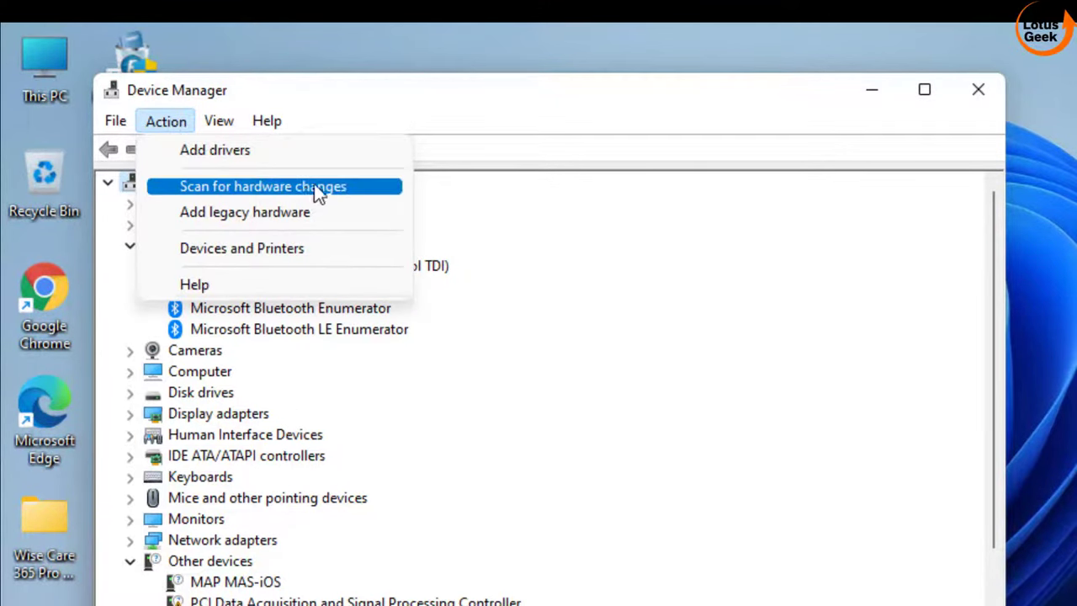
{"action": "left_click", "coordinate": [339, 188]}
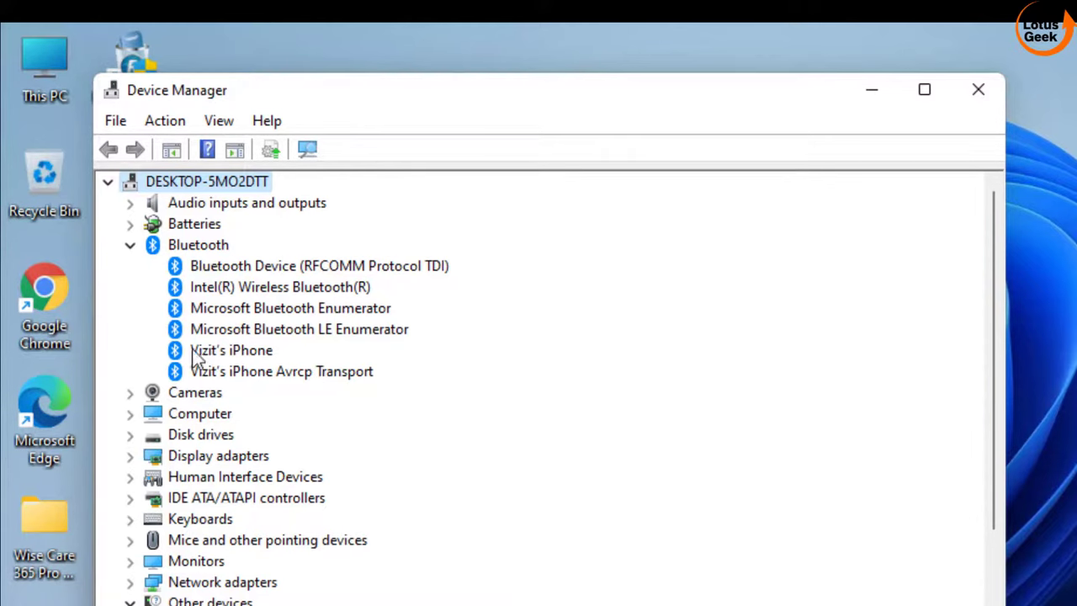
- Install the Bluetooth Device driver for the iPhone, picking it from the local driver list
{"action": "right_click", "coordinate": [230, 354]}
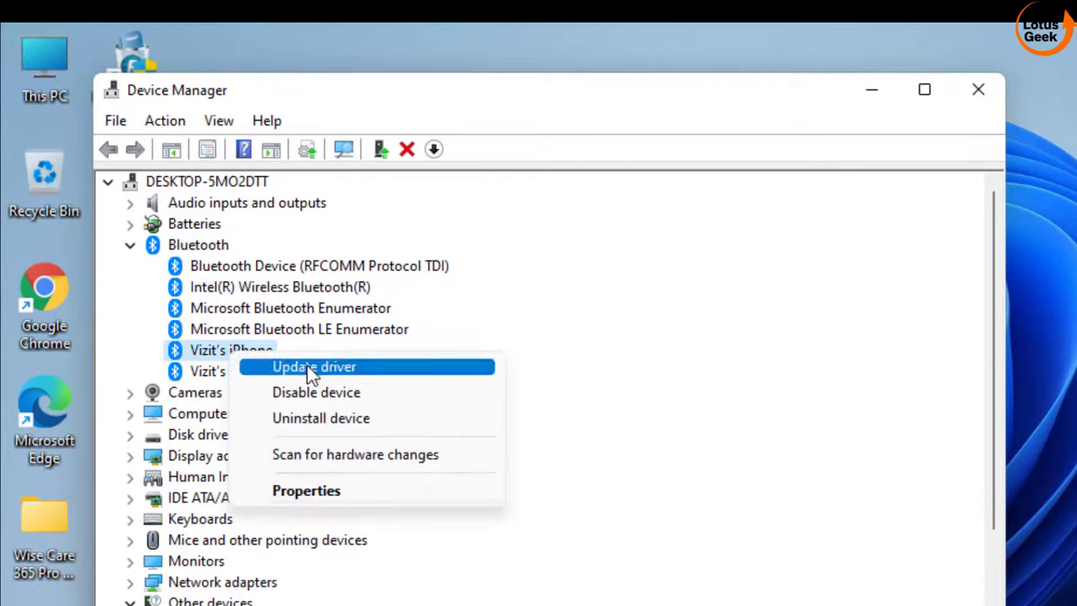
{"action": "left_click", "coordinate": [357, 370]}
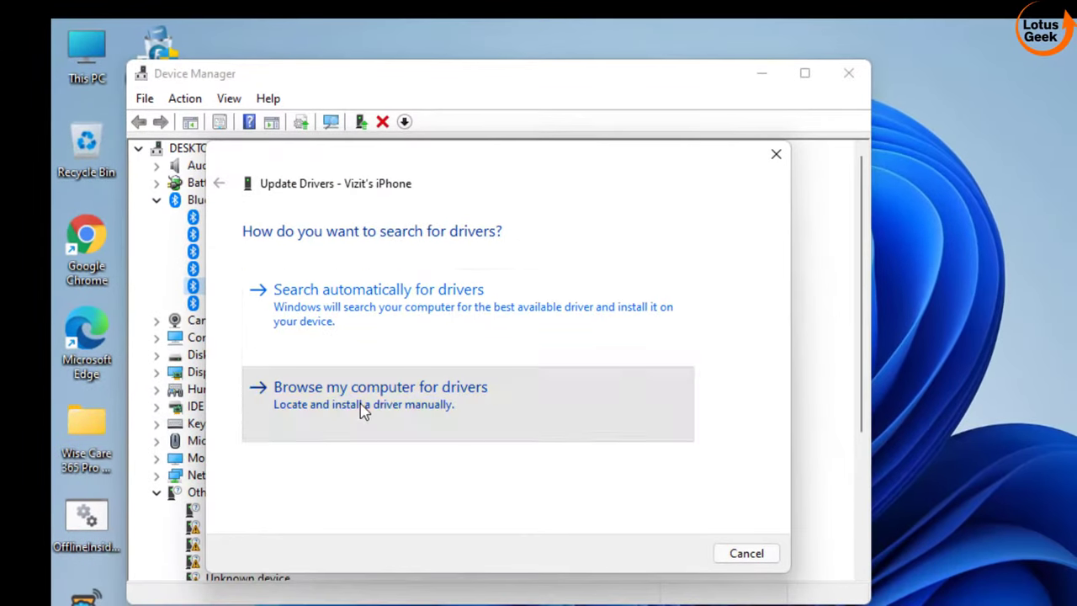
{"action": "left_click", "coordinate": [362, 410]}
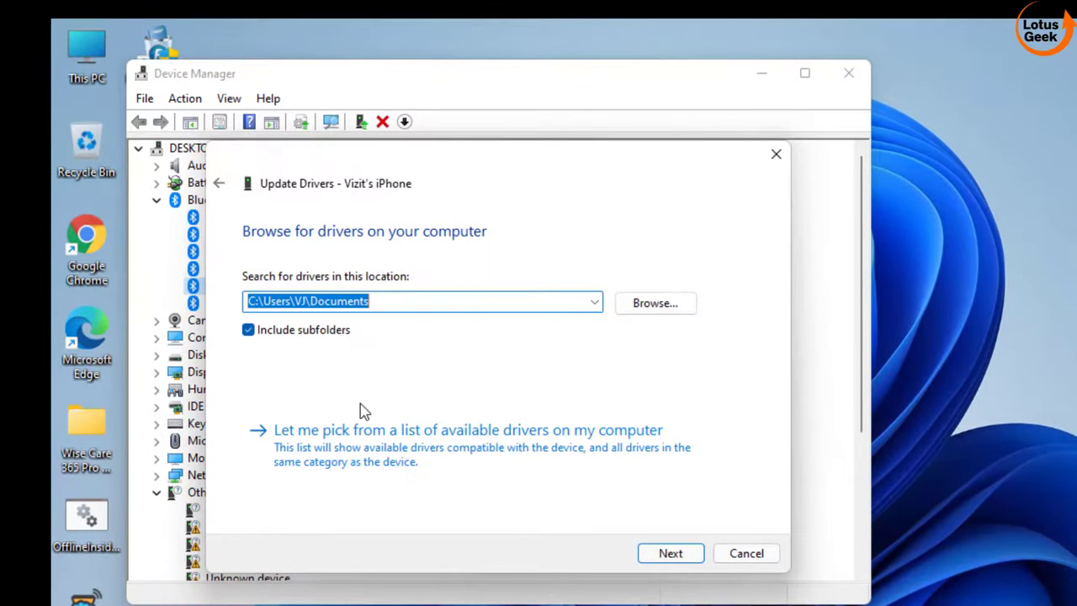
{"action": "left_click", "coordinate": [449, 450]}
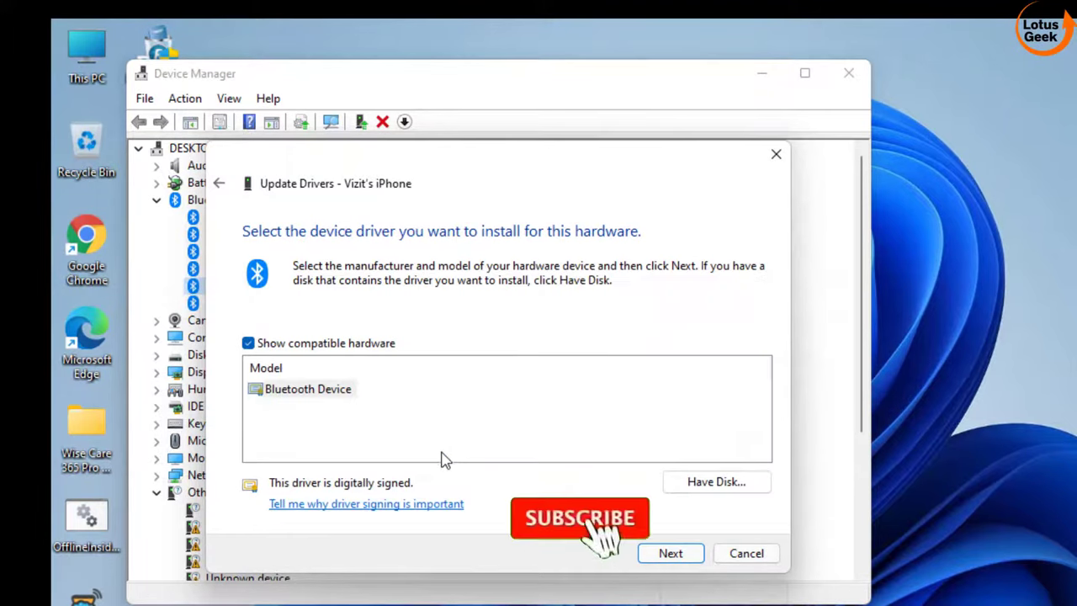
{"action": "left_click", "coordinate": [295, 390]}
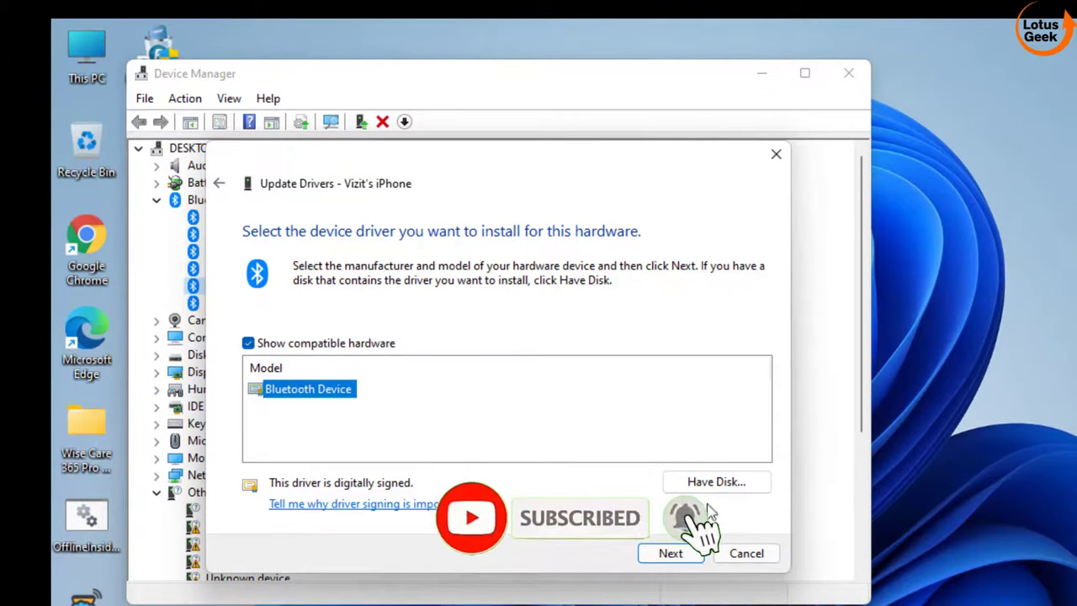
{"action": "left_click", "coordinate": [672, 552]}
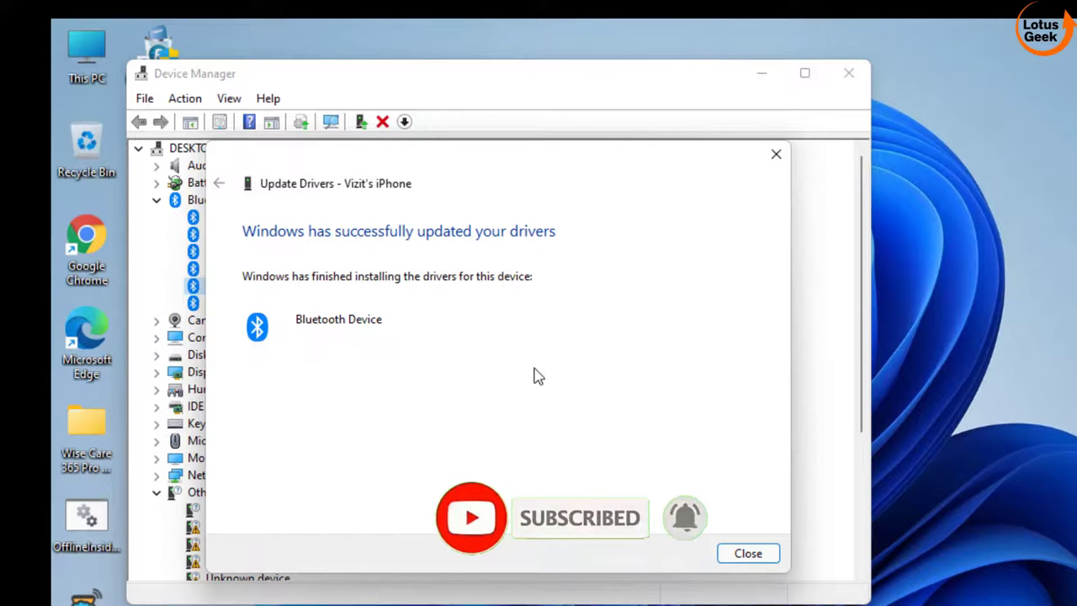
{"action": "left_click", "coordinate": [746, 553]}
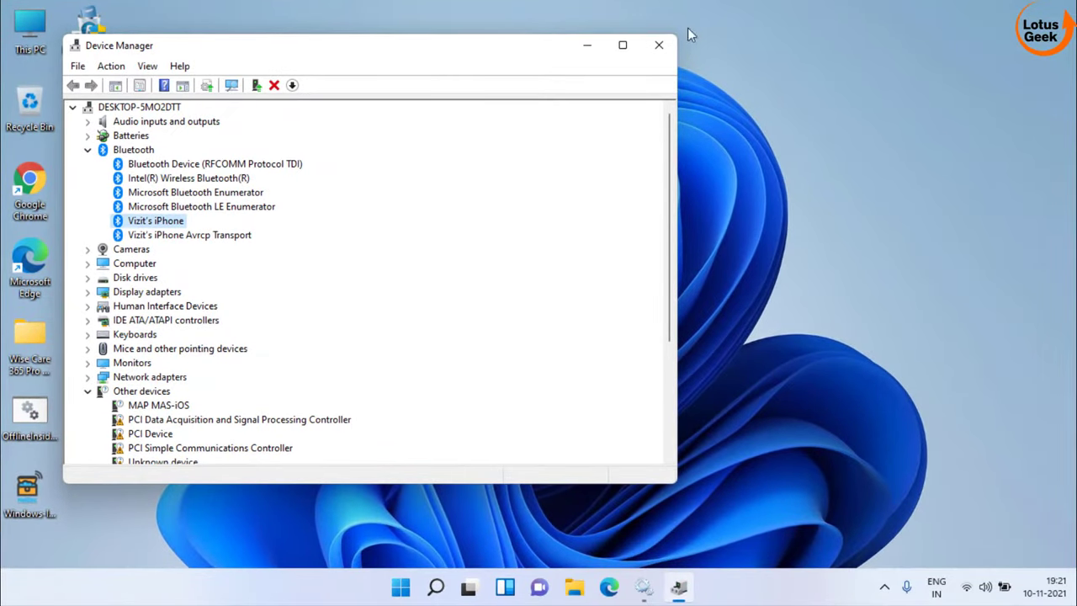
- Close Device Manager to return to the desktop after the iPhone's Bluetooth driver is reinstalled
{"action": "left_click", "coordinate": [661, 46]}
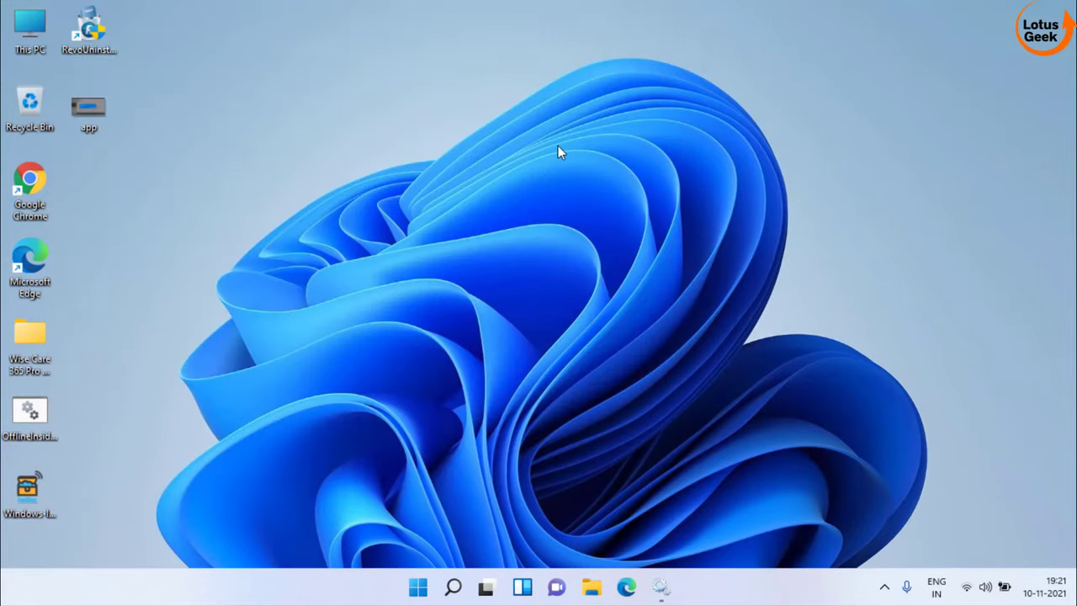